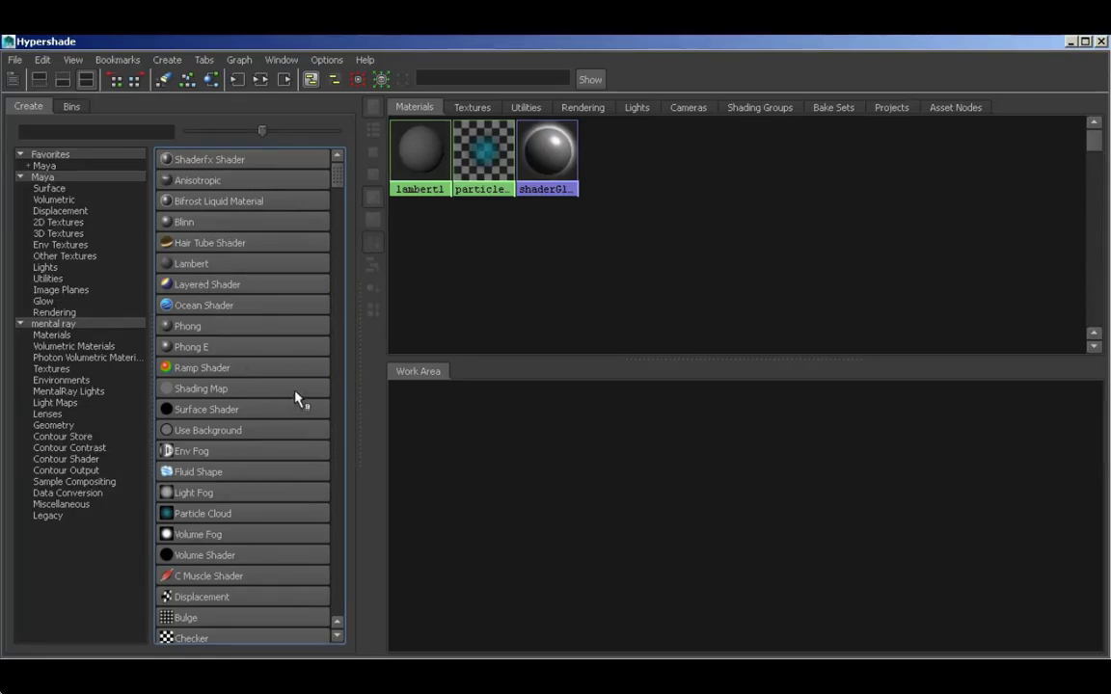
Filter the node list by "grid" and compare the matches under the Maya Surface and 2D Textures categories
click(97, 132)
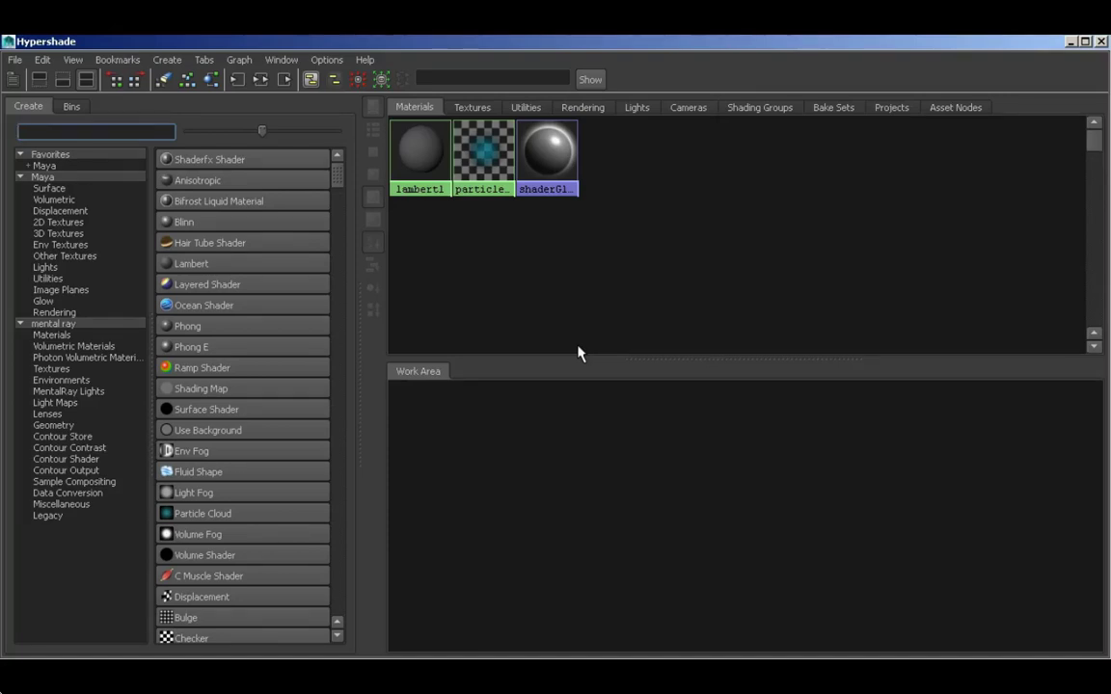
text(grid)
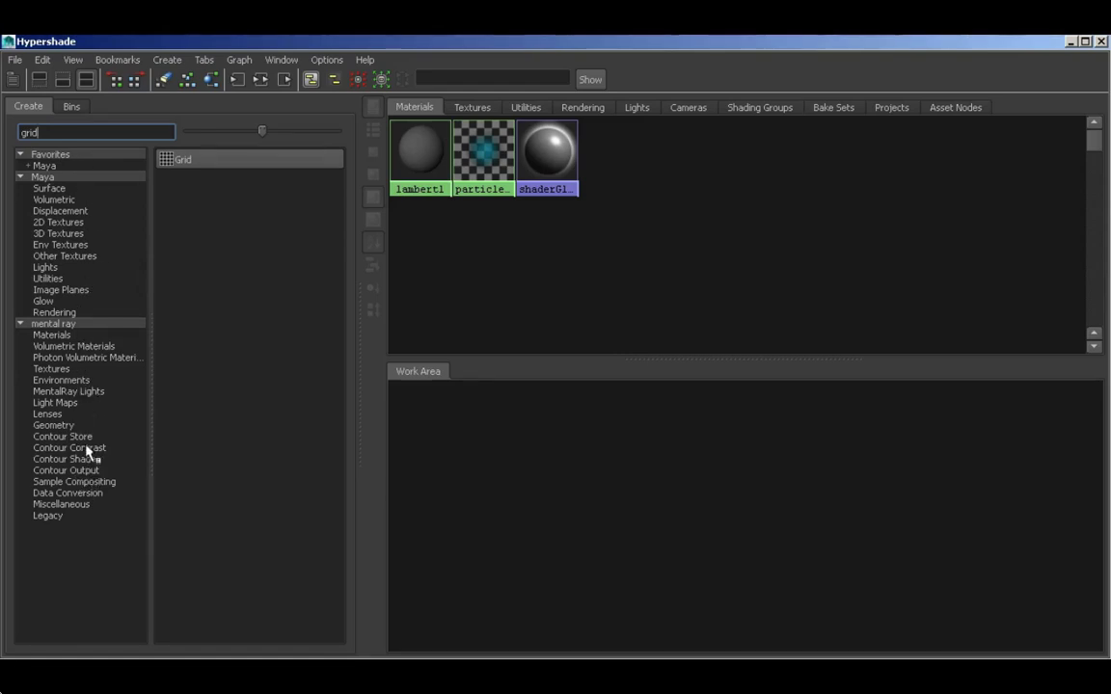
click(58, 188)
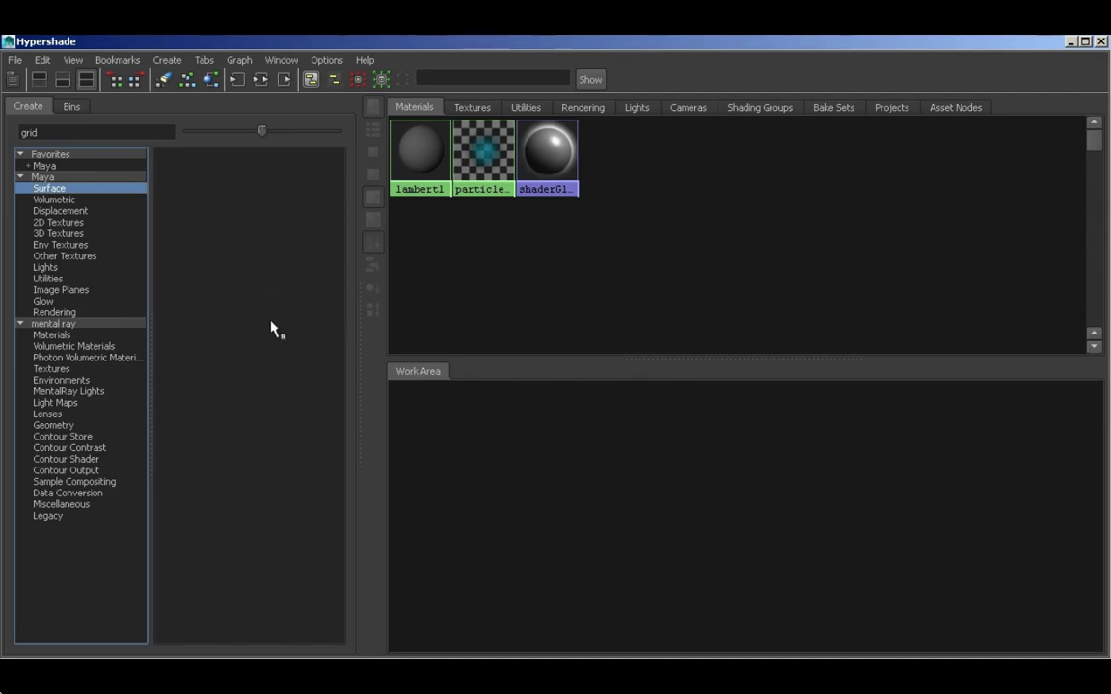
click(60, 223)
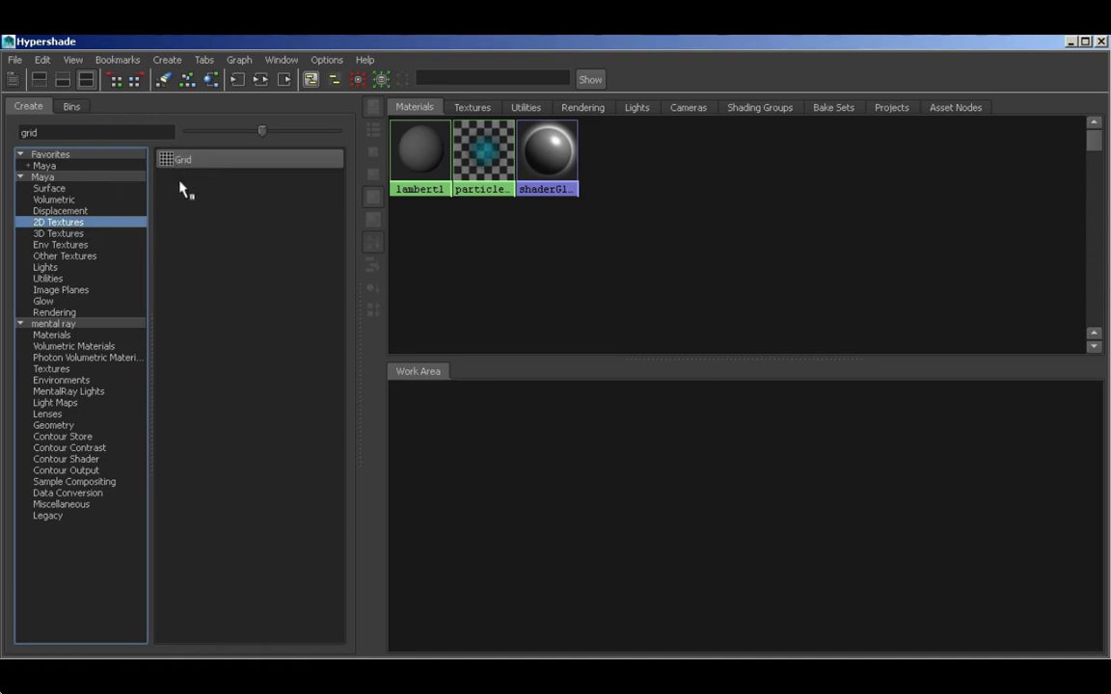
middle_drag(170, 159, 166, 330)
middle_drag(86, 300, 89, 497)
click(80, 576)
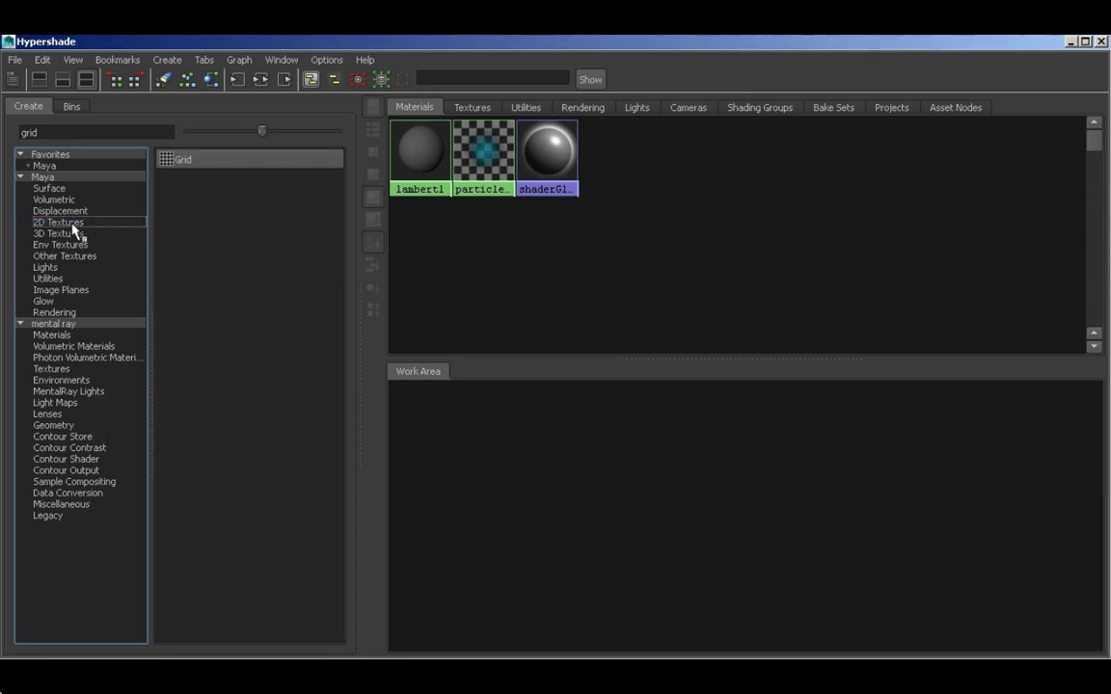
click(66, 189)
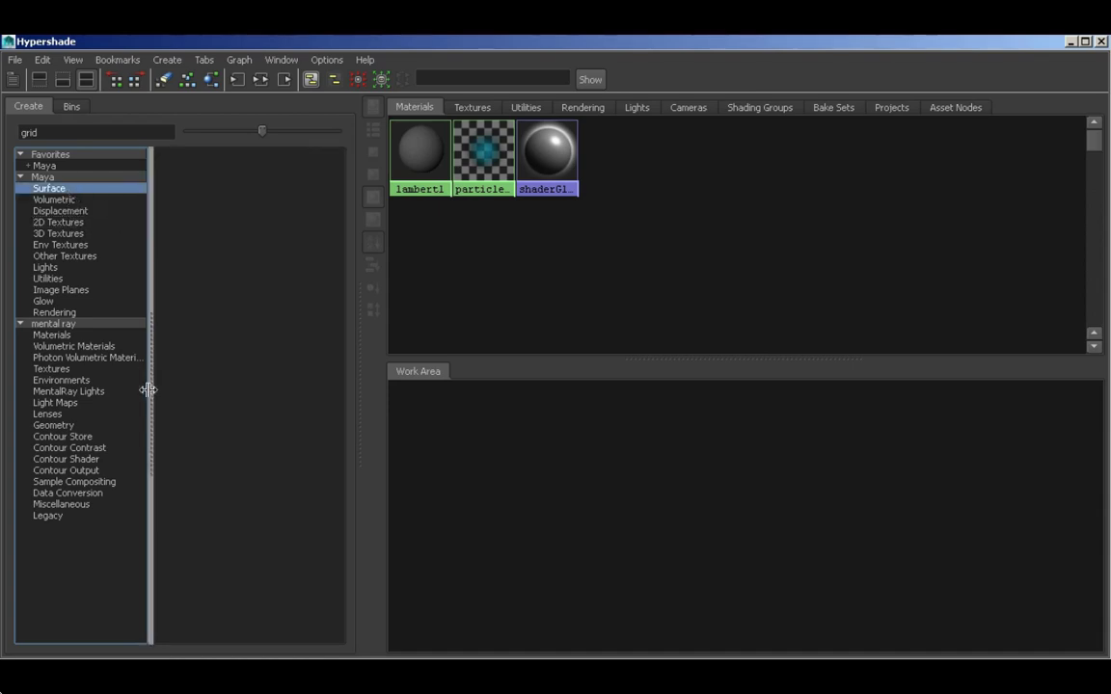
click(88, 583)
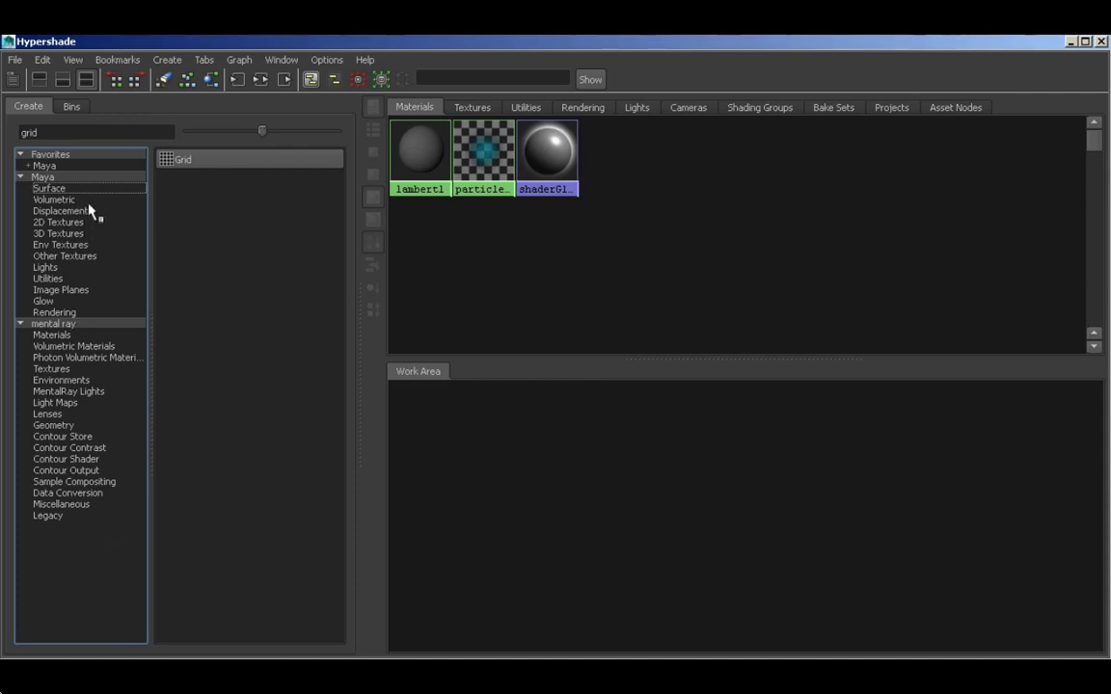
Clear the node filter and list the Maya 2D Textures with larger node icons
double_click(43, 132)
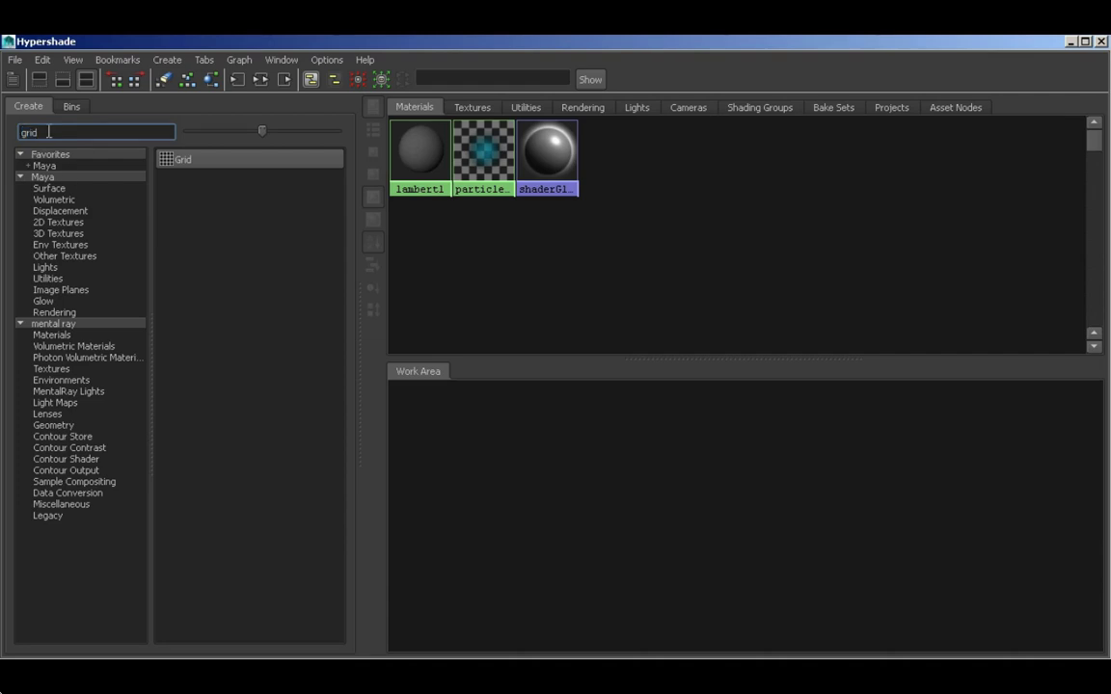
click(92, 178)
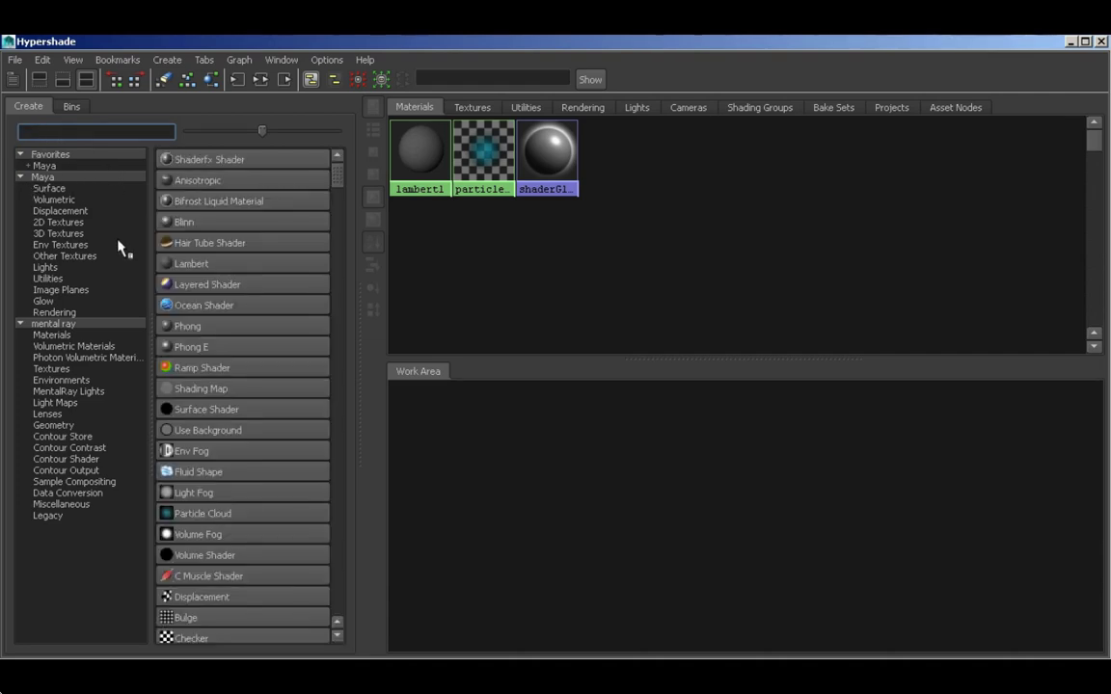
mouse_move(336, 180)
mouse_down()
mouse_move(342, 222)
mouse_move(339, 171)
mouse_up()
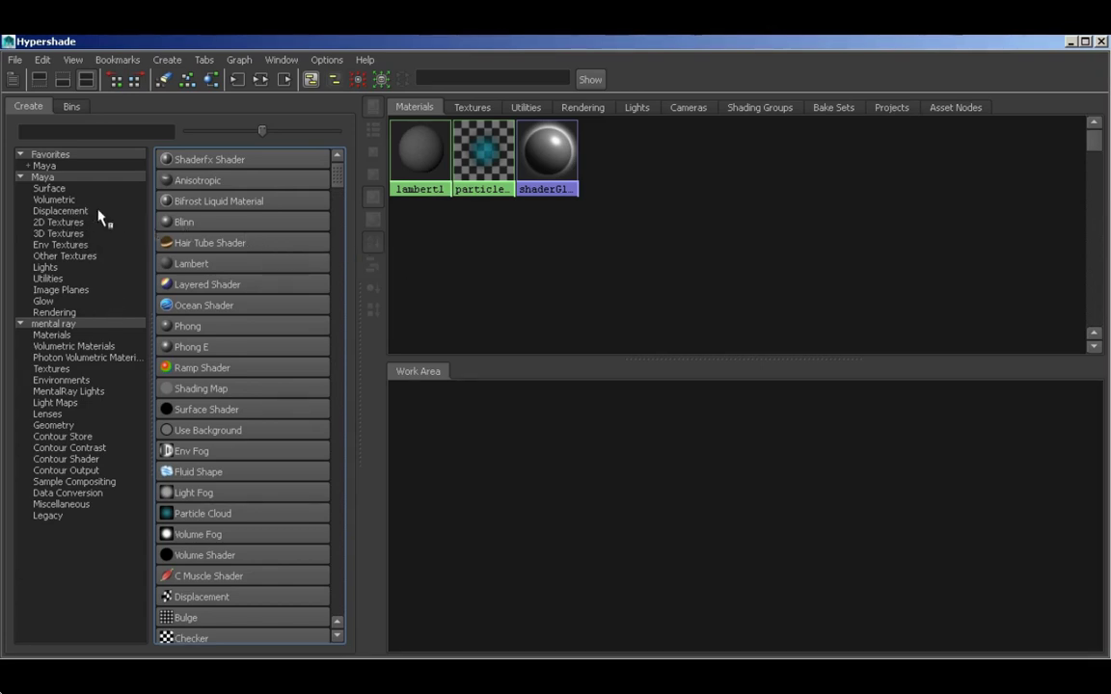
click(54, 222)
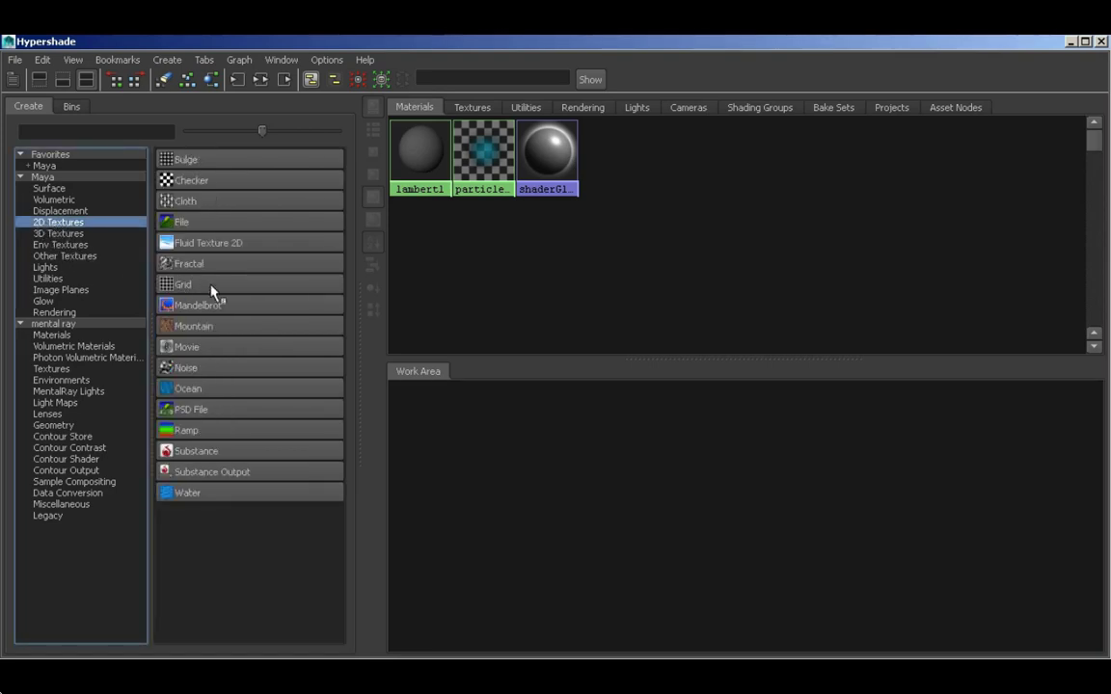
drag(262, 131, 281, 135)
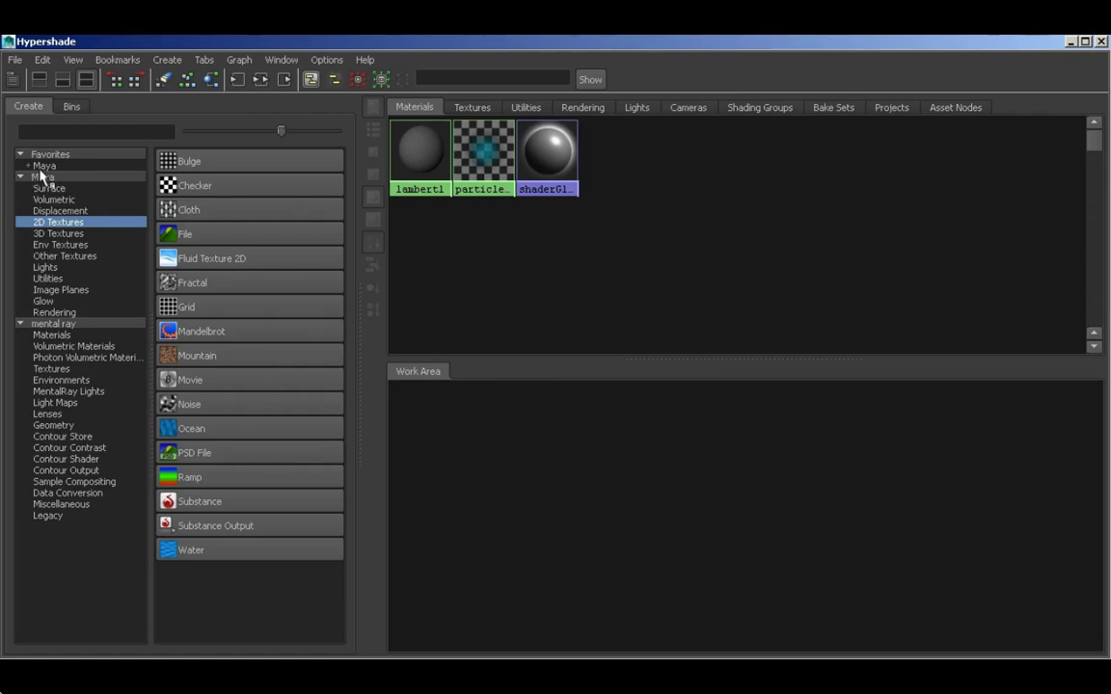
Expand the Maya favorites and view the favorite Surface shaders
click(27, 167)
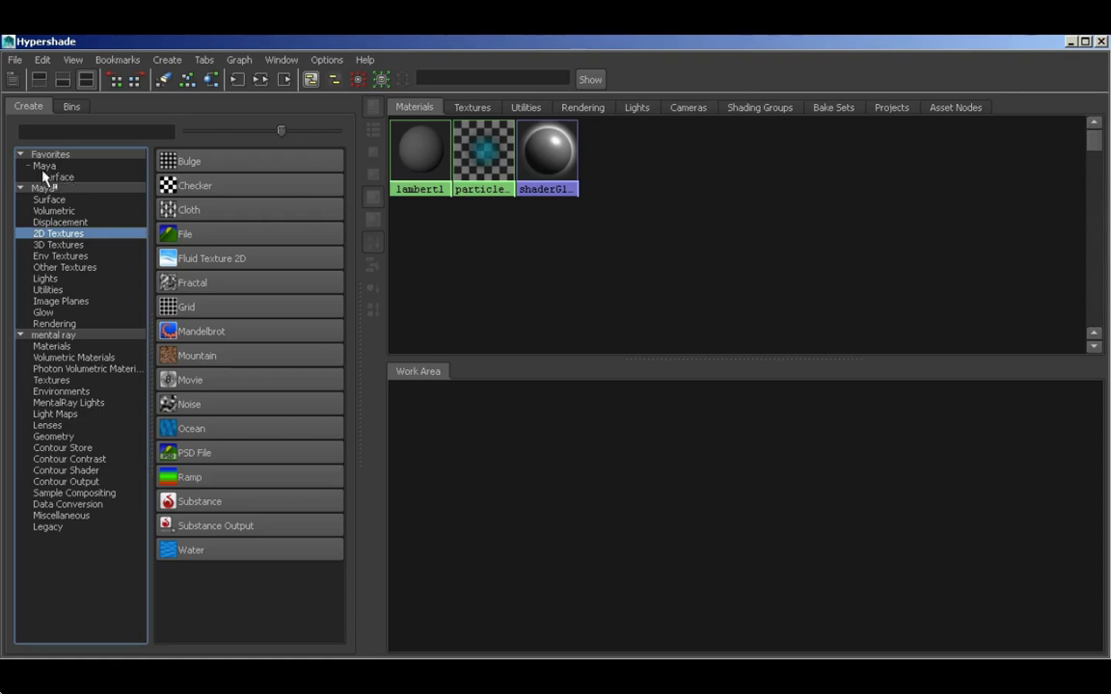
click(64, 174)
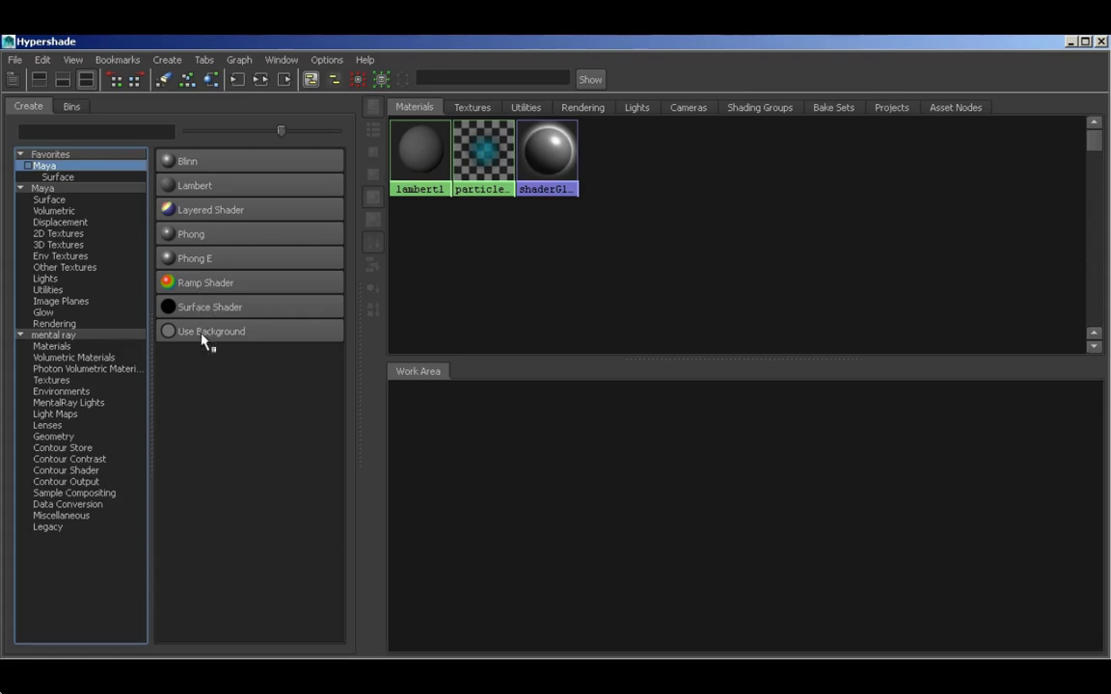
click(60, 178)
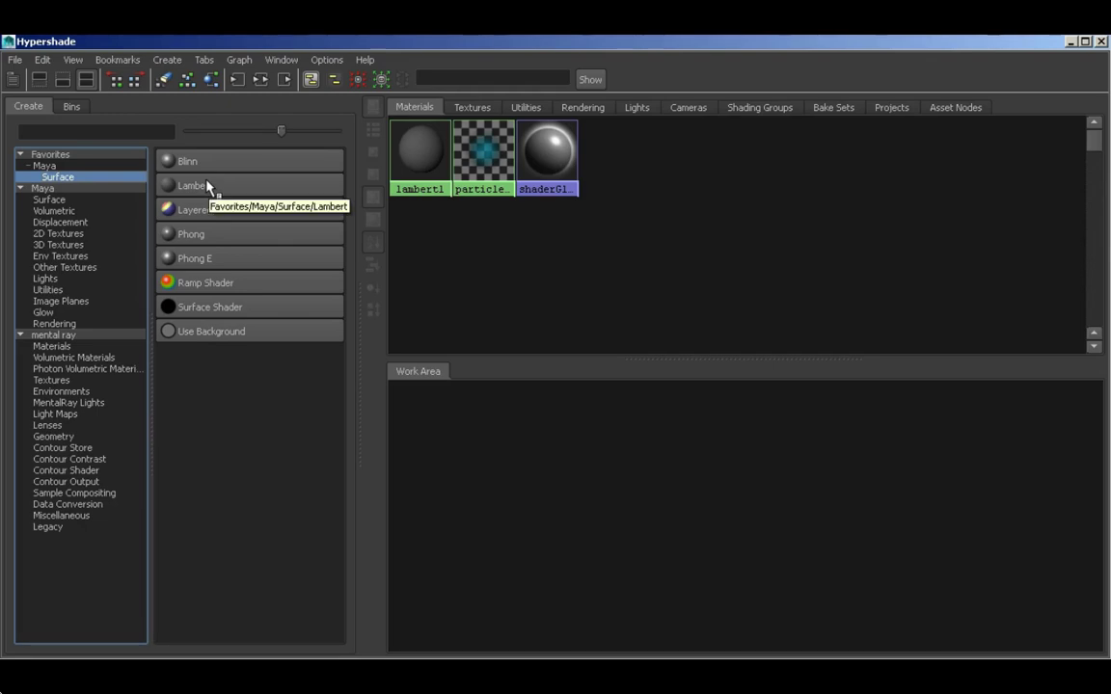
click(84, 563)
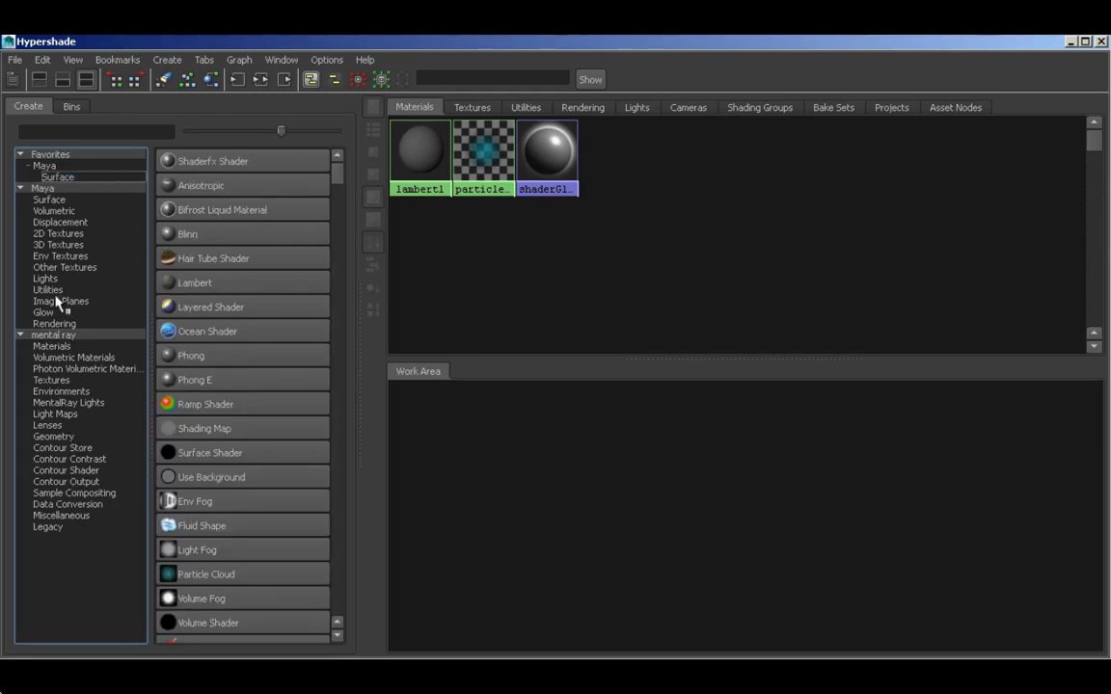
Add the Grid node from the Maya 2D Textures to the favorites
click(53, 234)
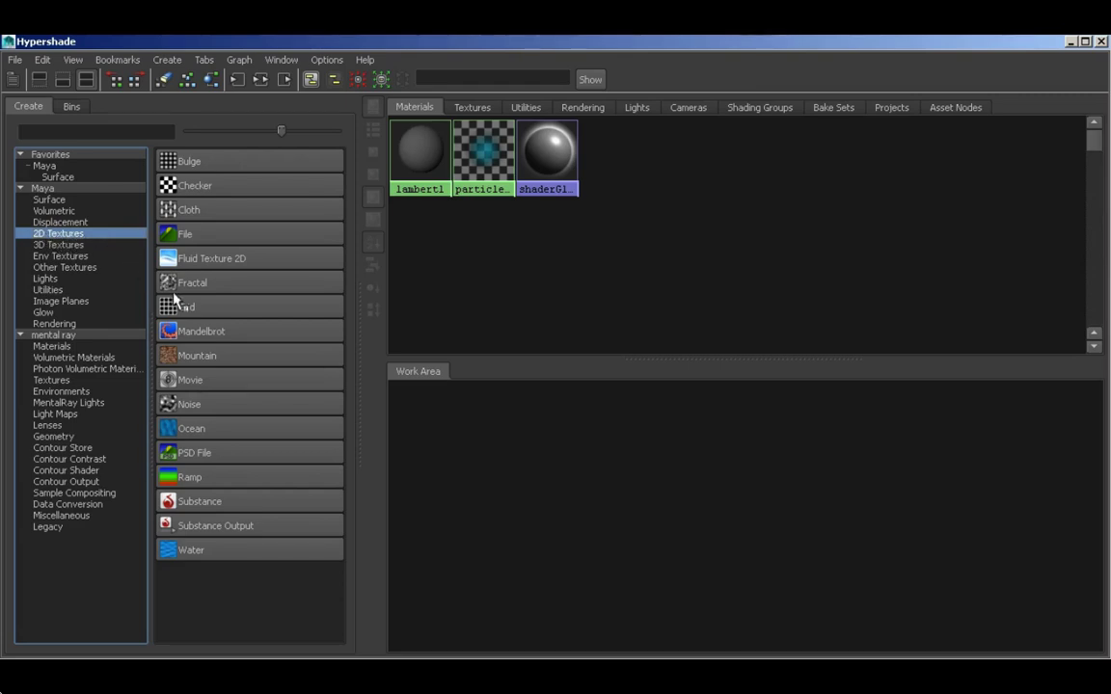
right_click(220, 313)
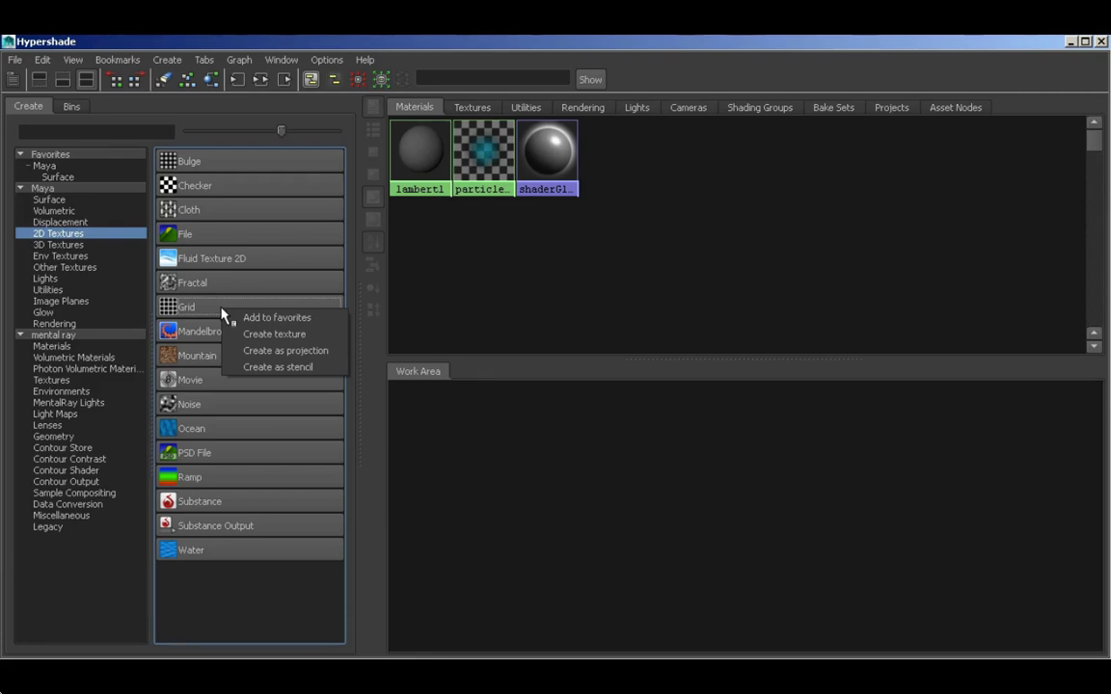
click(274, 319)
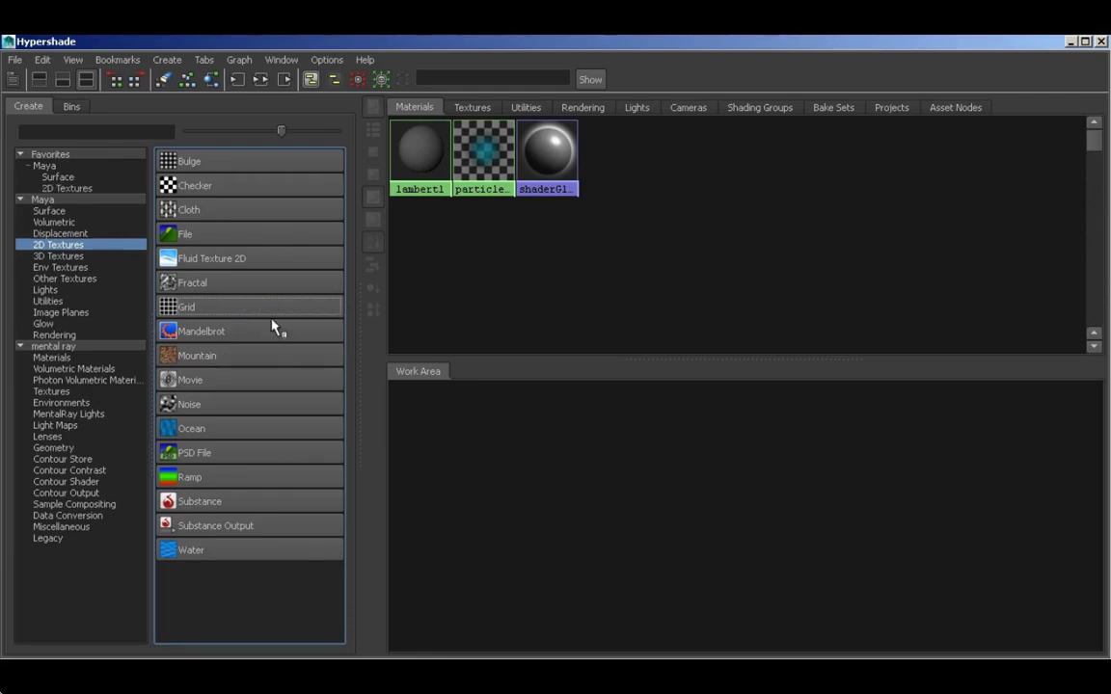
Remove the Grid node from the favorite 2D Textures
click(66, 190)
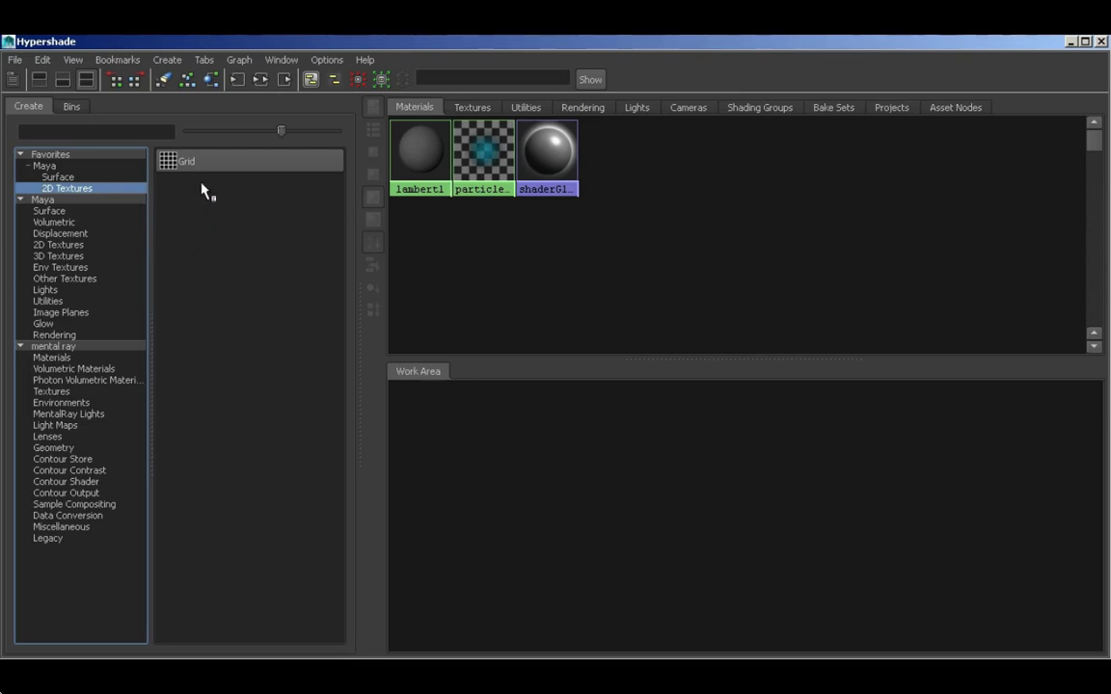
right_click(222, 167)
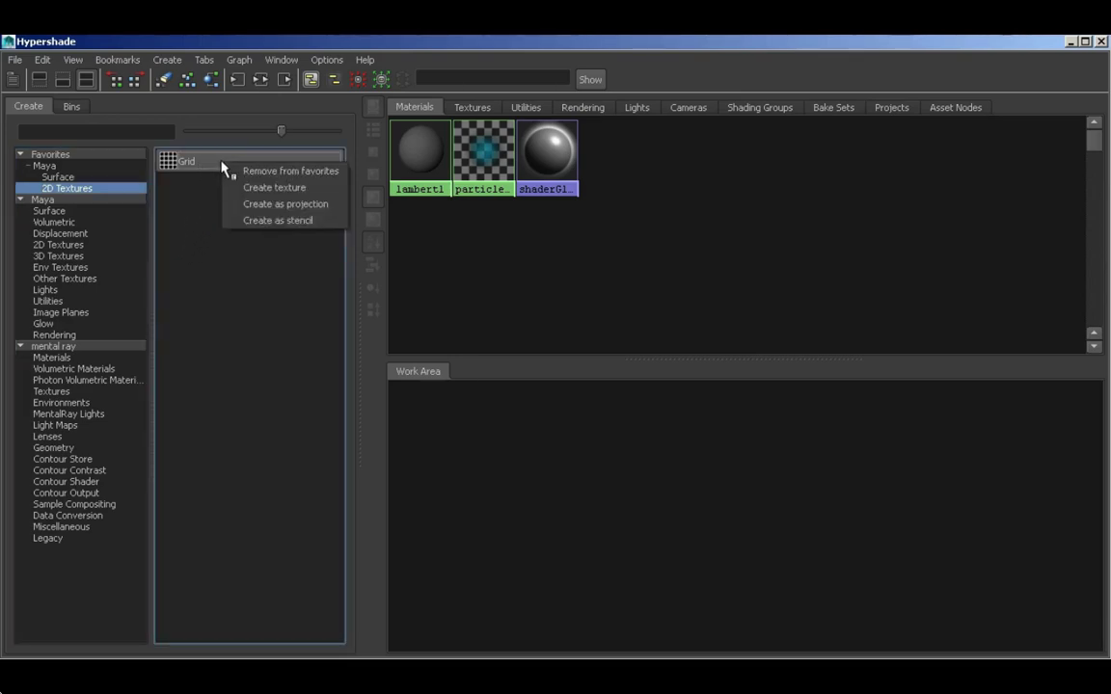
click(289, 171)
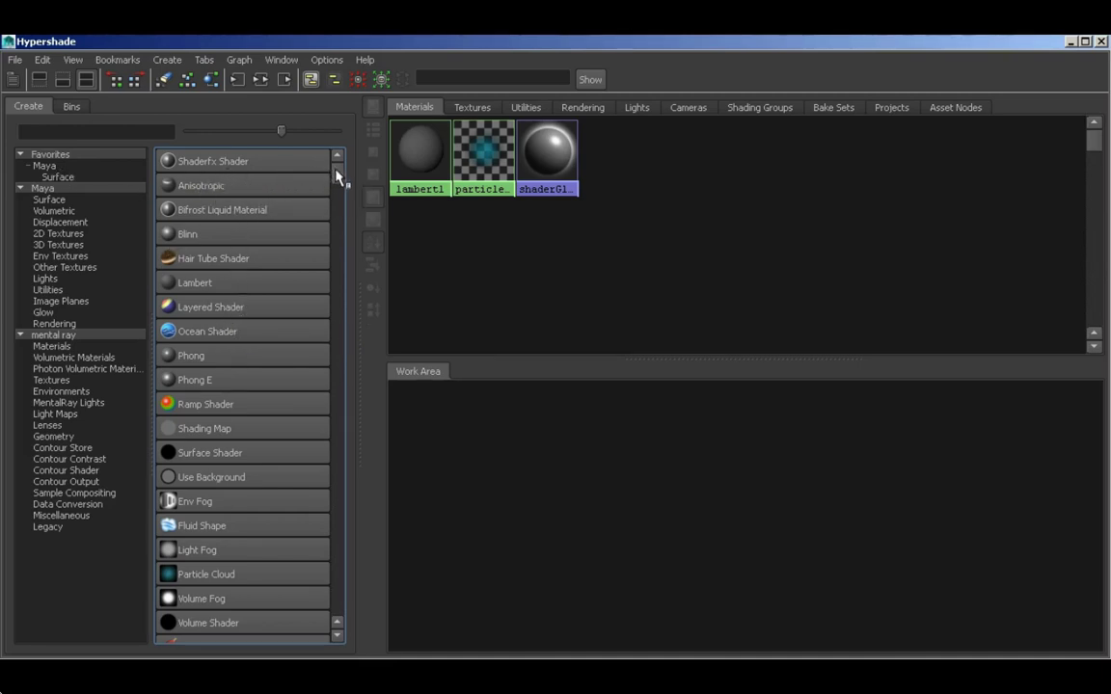
Show the bins list and narrow its pane to give the materials and work areas more room
mouse_move(336, 174)
mouse_down()
mouse_move(337, 194)
mouse_move(339, 171)
mouse_up()
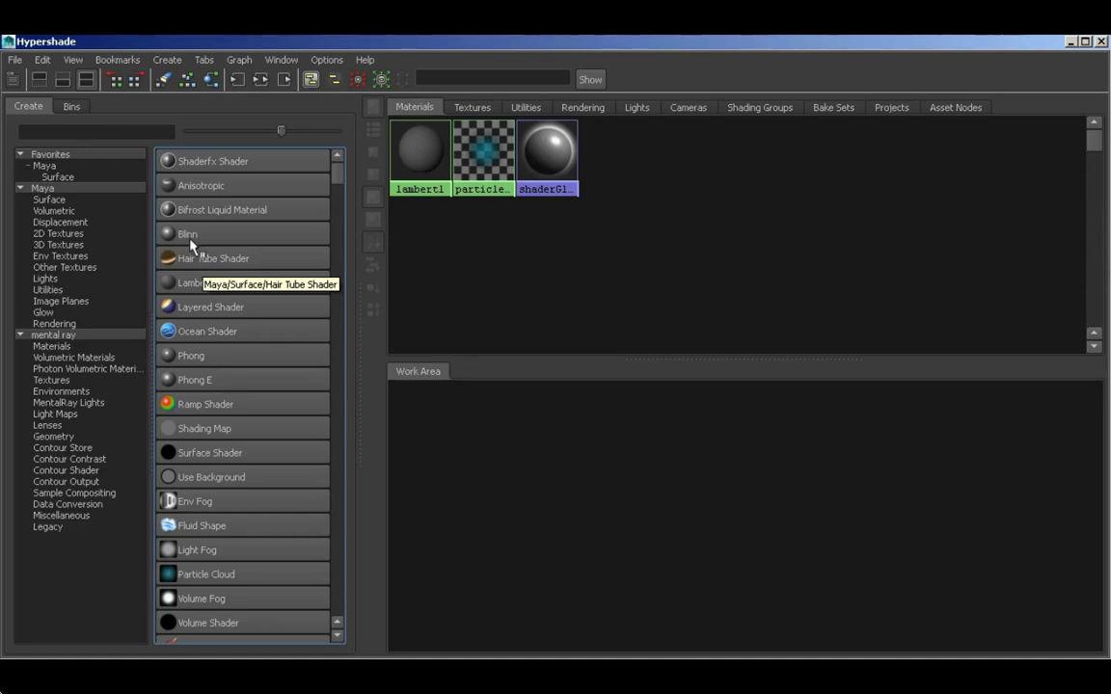
click(72, 107)
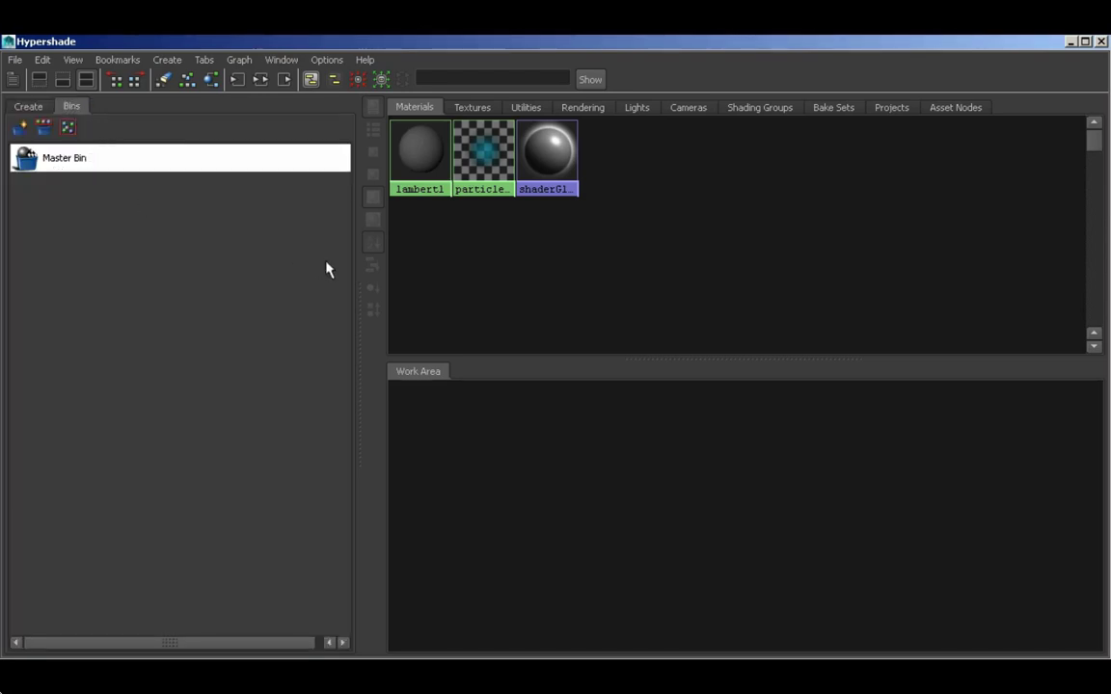
drag(357, 298, 330, 300)
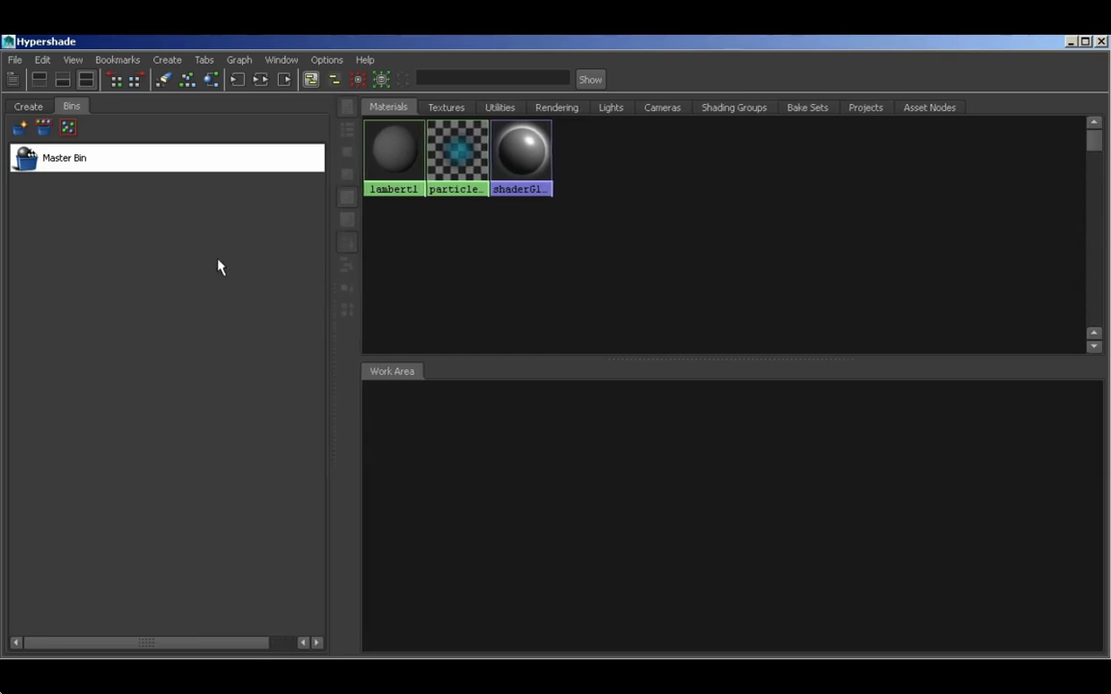
Create a Blinn and a Phong material from the Maya Surface nodes and place them side by side in the Work Area
click(27, 109)
click(71, 199)
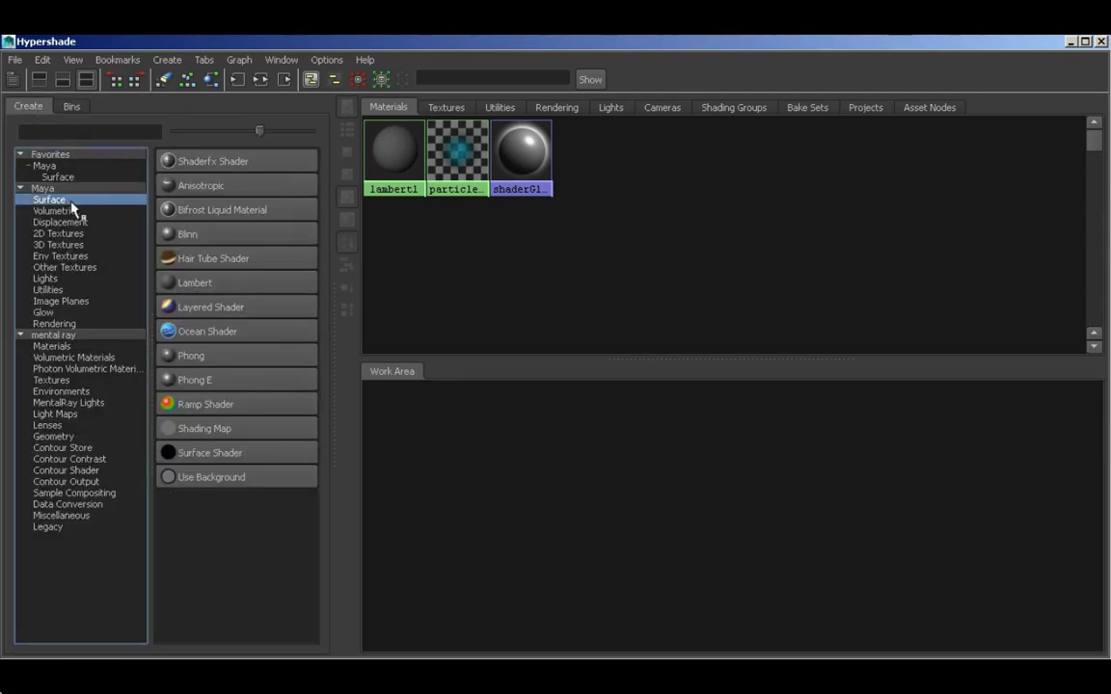
click(189, 240)
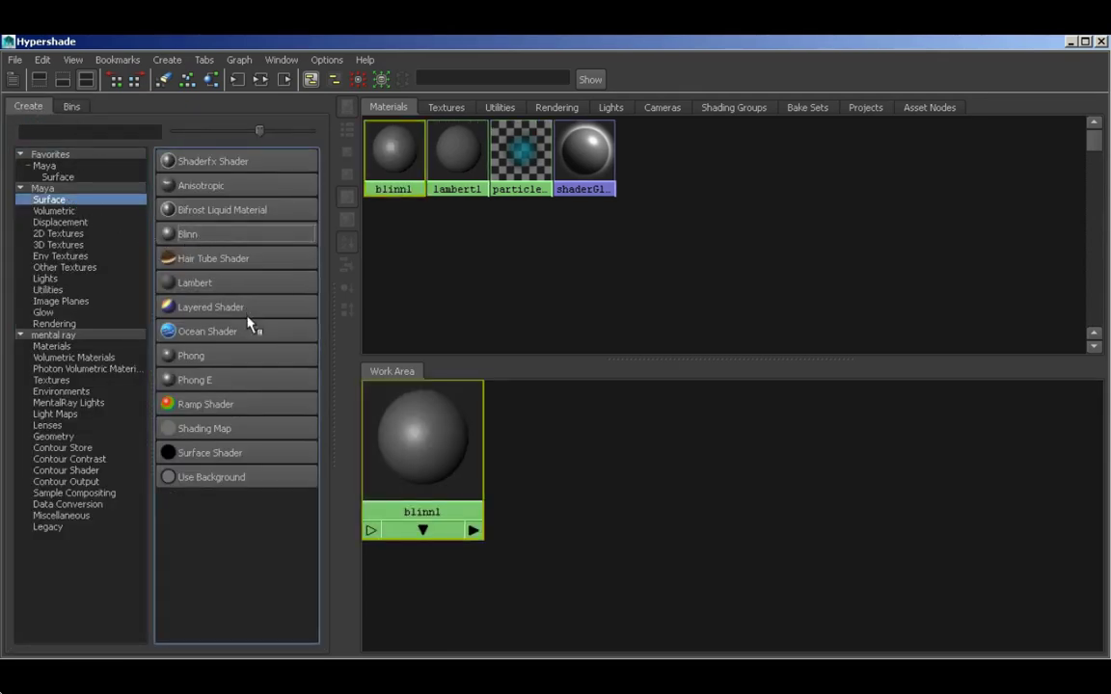
drag(382, 418, 515, 453)
click(258, 359)
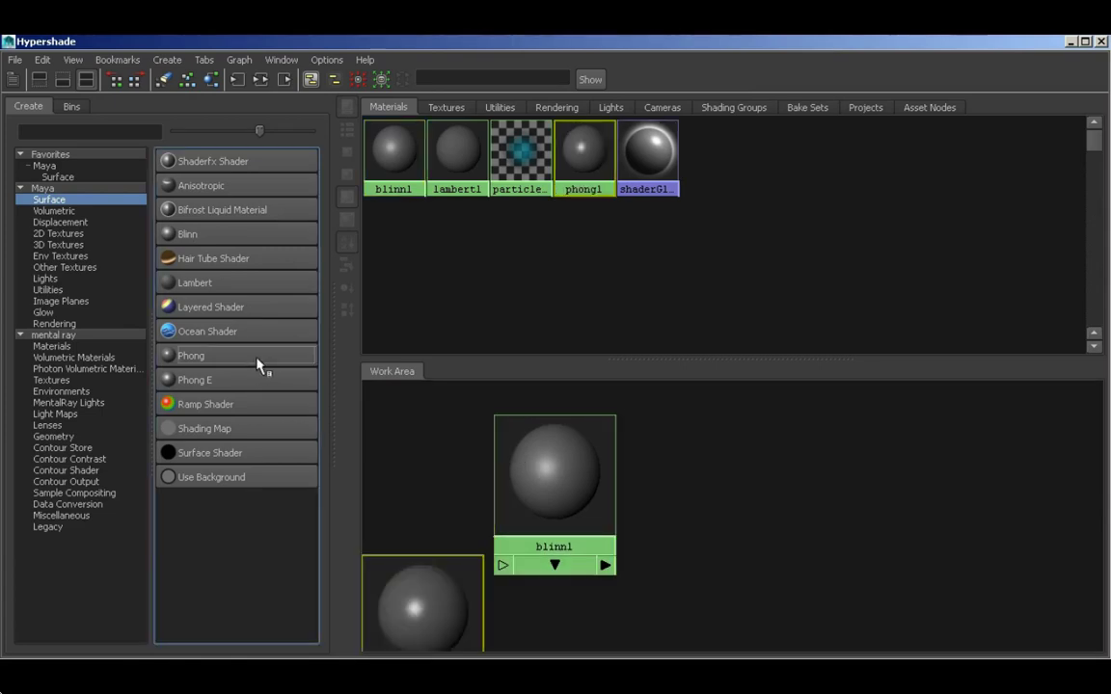
drag(422, 589, 706, 464)
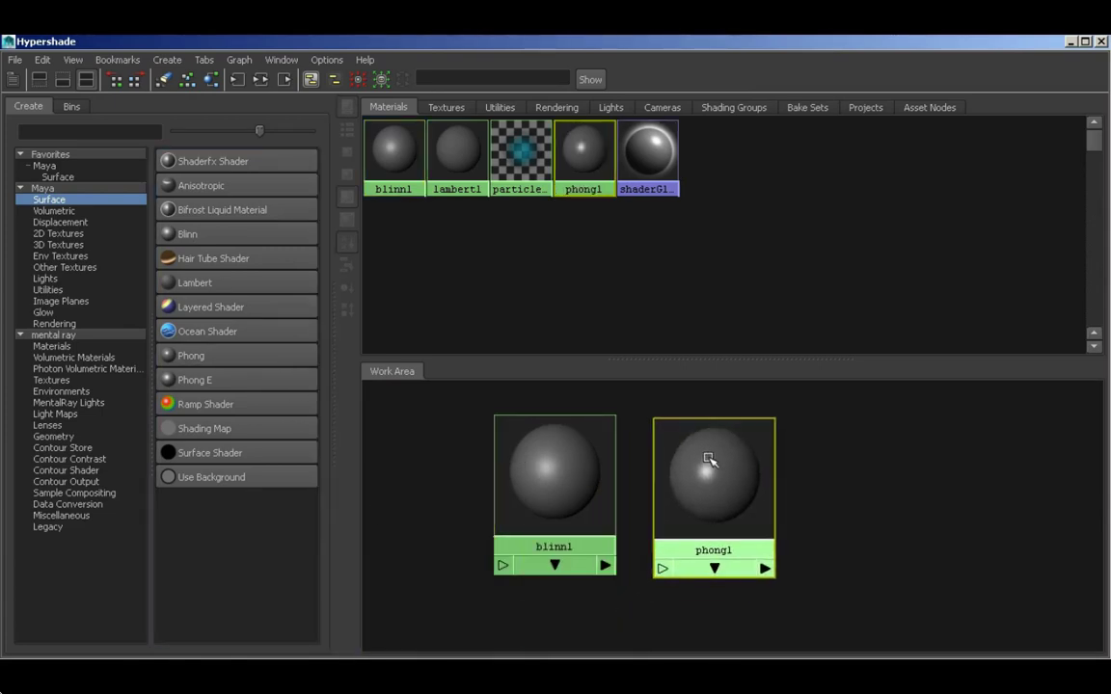
Create a Lambert material and arrange the three swatches in one row in the order Phong, Blinn, Lambert
click(243, 283)
drag(546, 460, 872, 495)
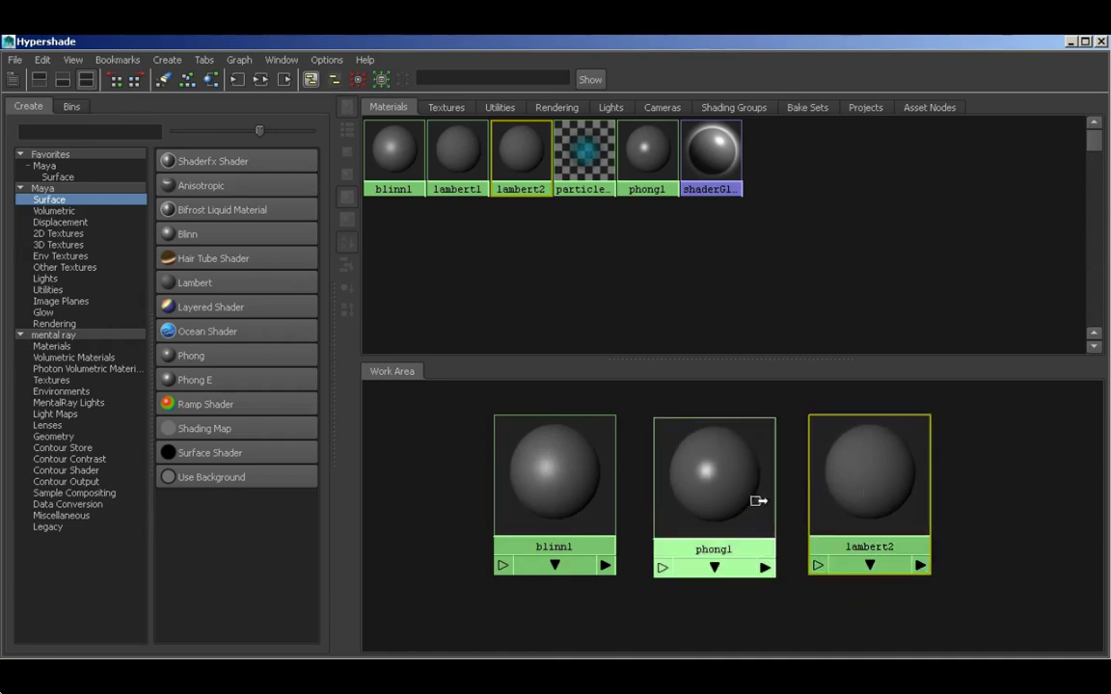
drag(761, 500, 706, 488)
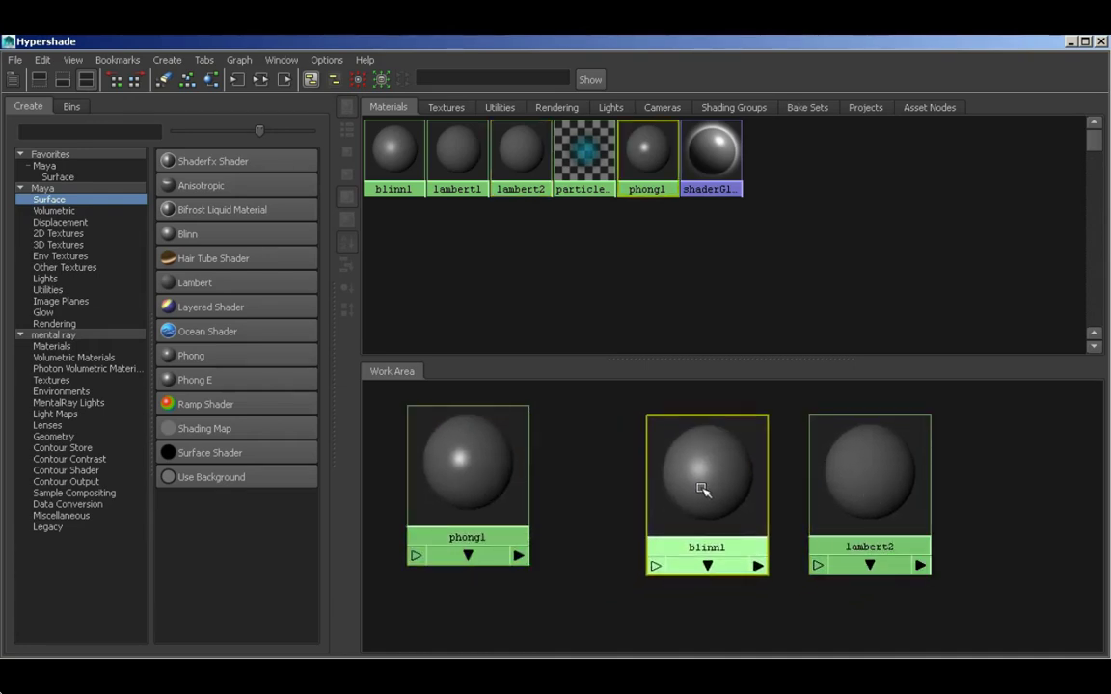
drag(506, 455, 585, 476)
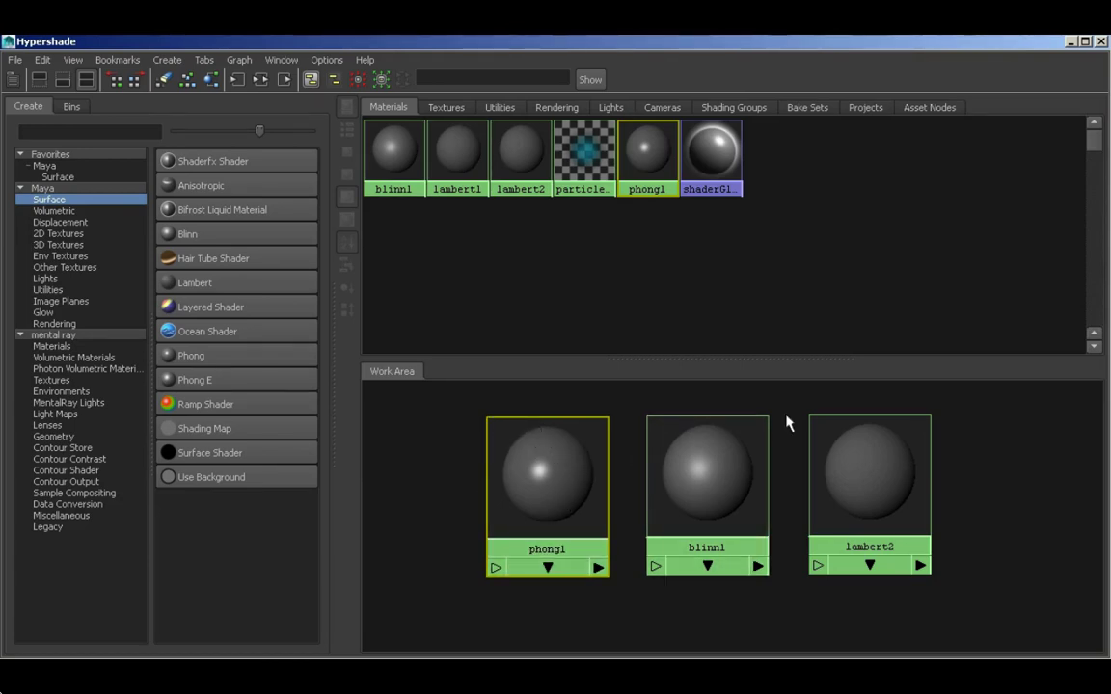
Reveal the Attribute Editor beside Hypershade and set the phong1 color to orange with H 27.553, S 0.706, V 0.804
drag(1107, 391, 764, 381)
double_click(569, 472)
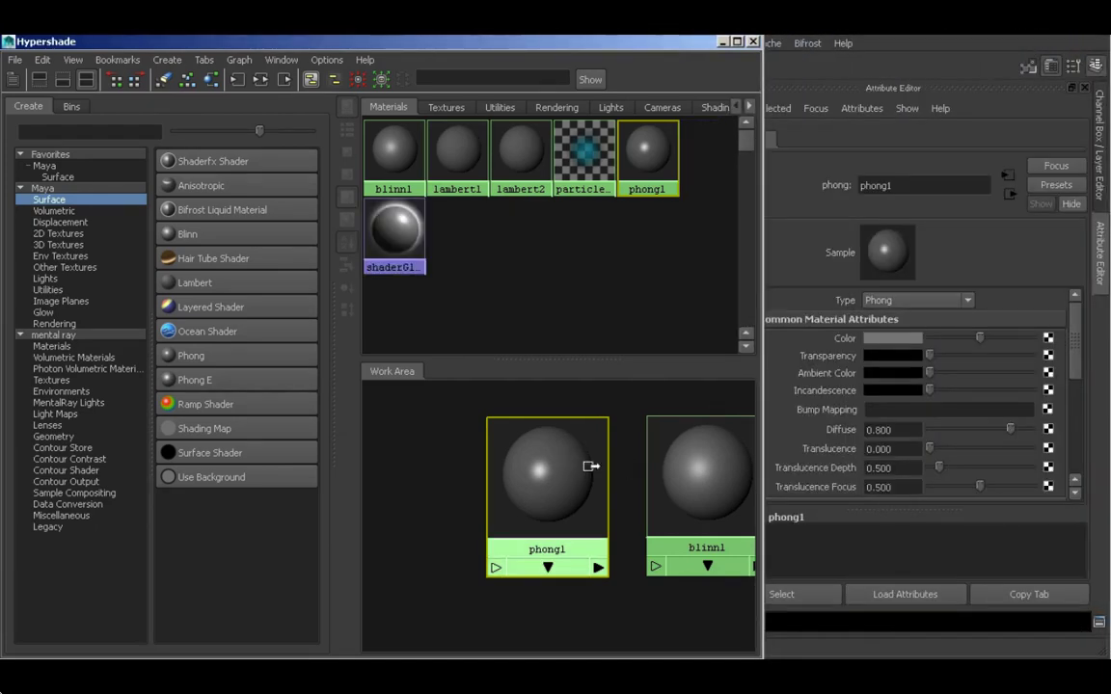
alt+middle_drag(587, 463, 533, 476)
click(867, 343)
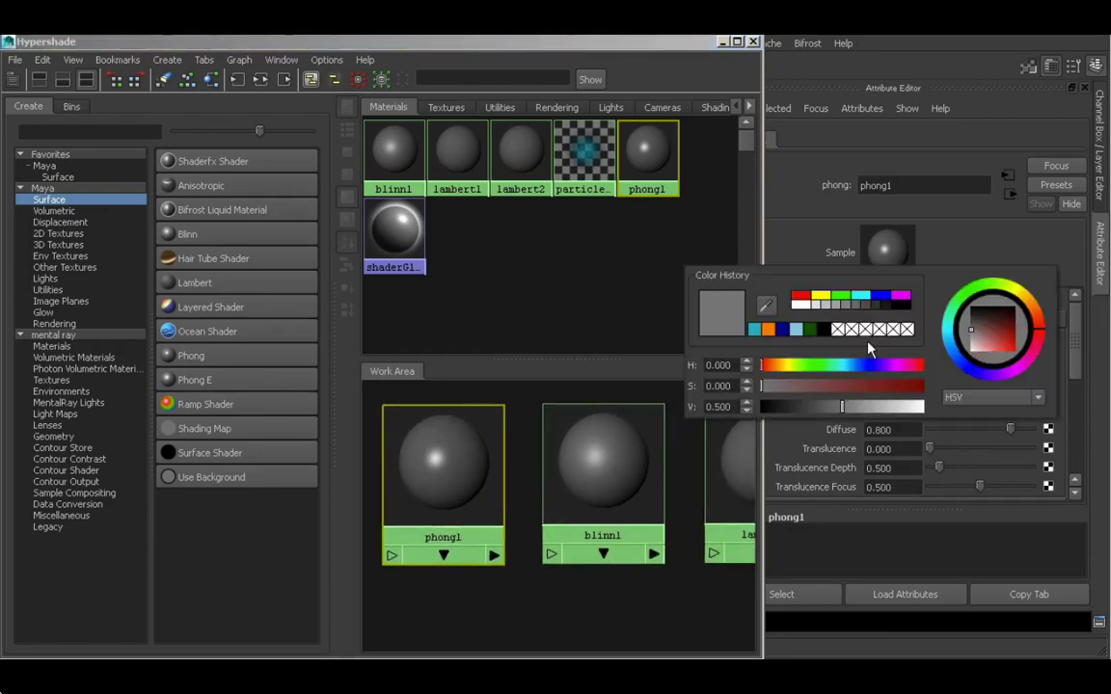
drag(992, 333, 1036, 315)
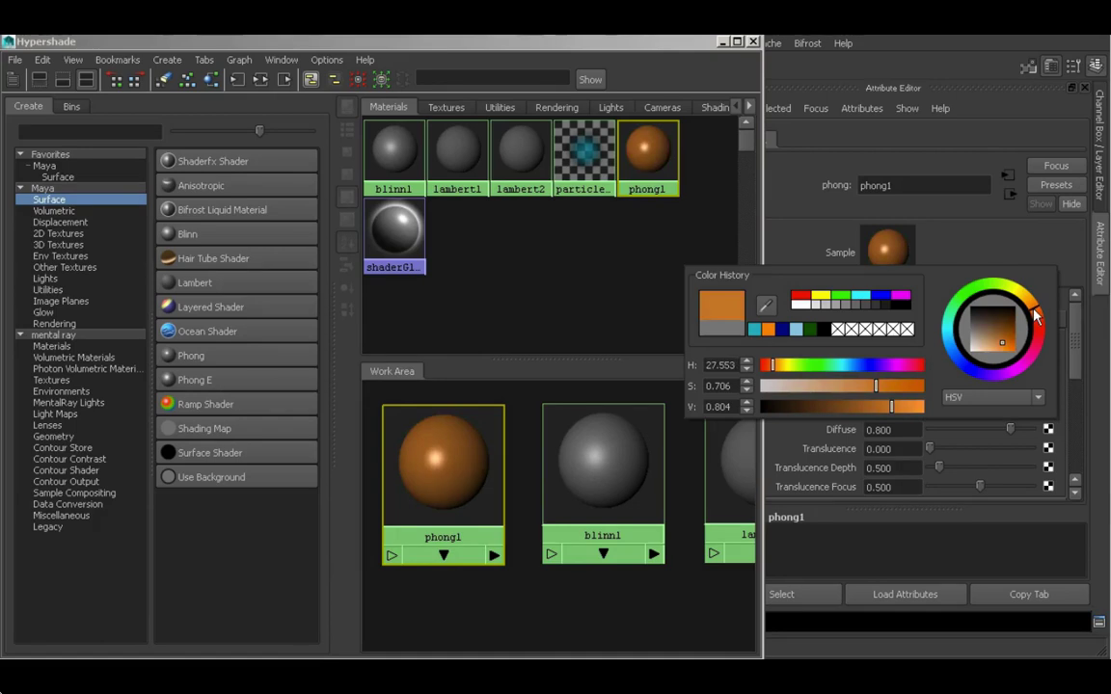
Set the blinn1 material's color to a bright saturated blue with a hue of about 218
click(612, 442)
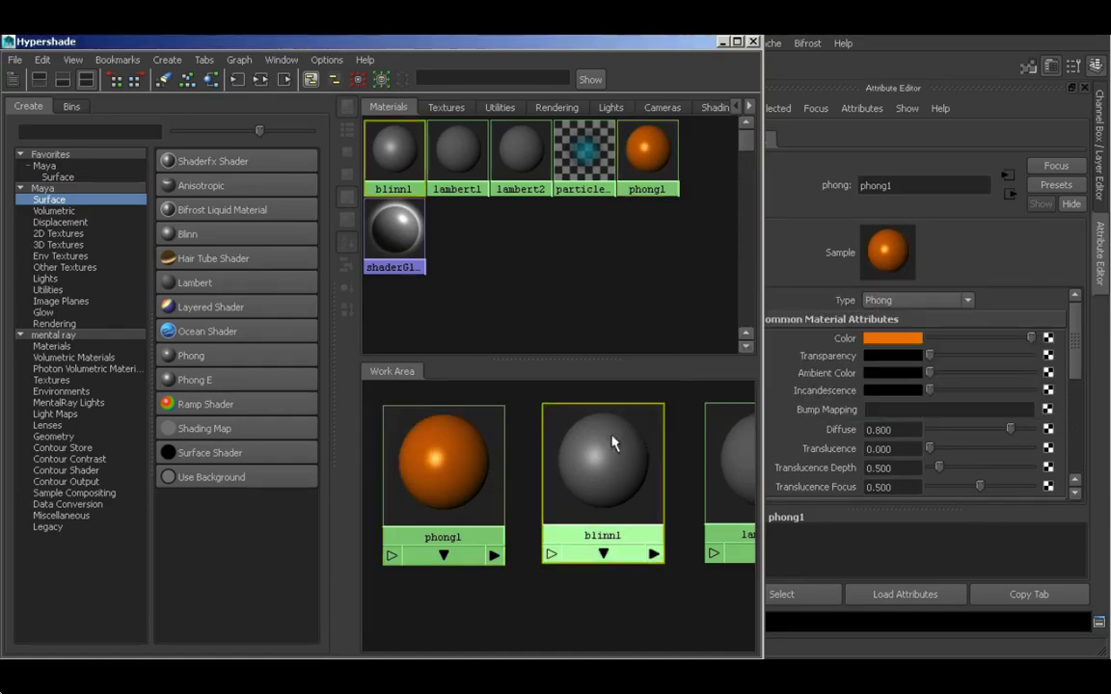
click(873, 339)
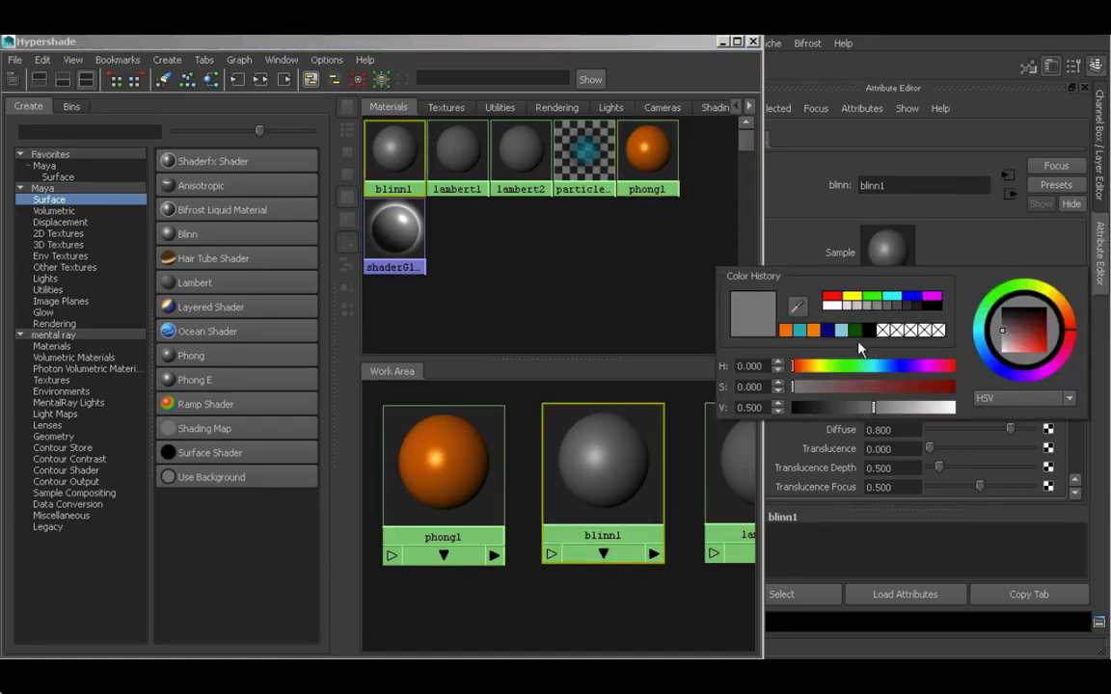
drag(872, 364, 946, 389)
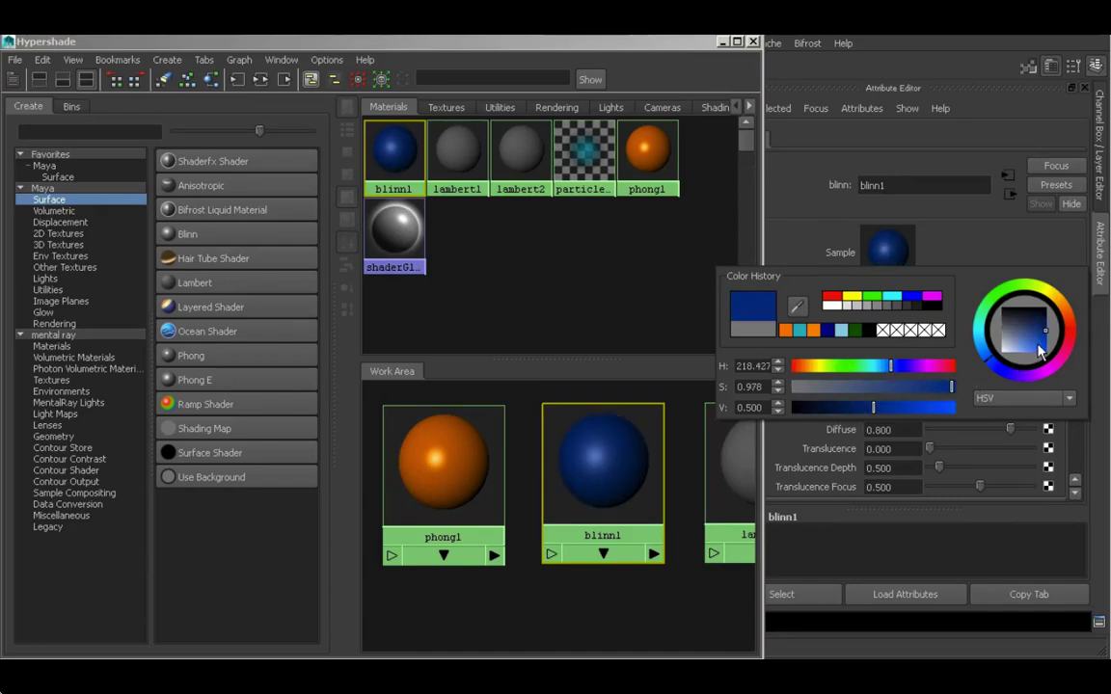
click(1044, 352)
Set the lambert2 material's color to a bright green
alt+middle_drag(714, 453, 665, 447)
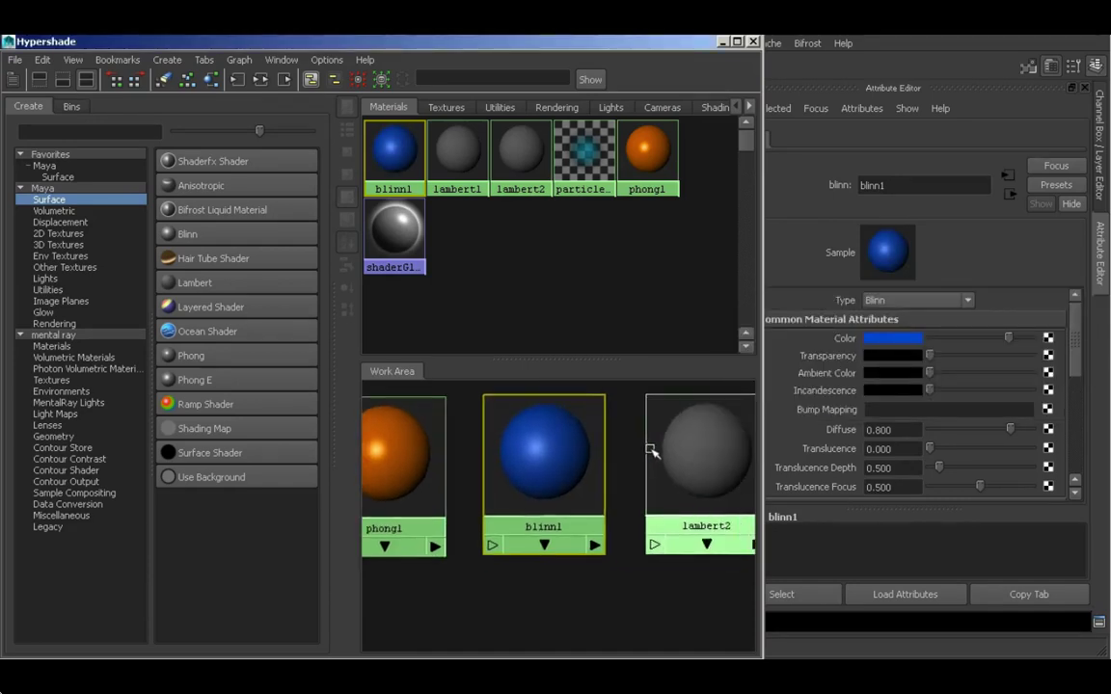
click(692, 454)
click(892, 337)
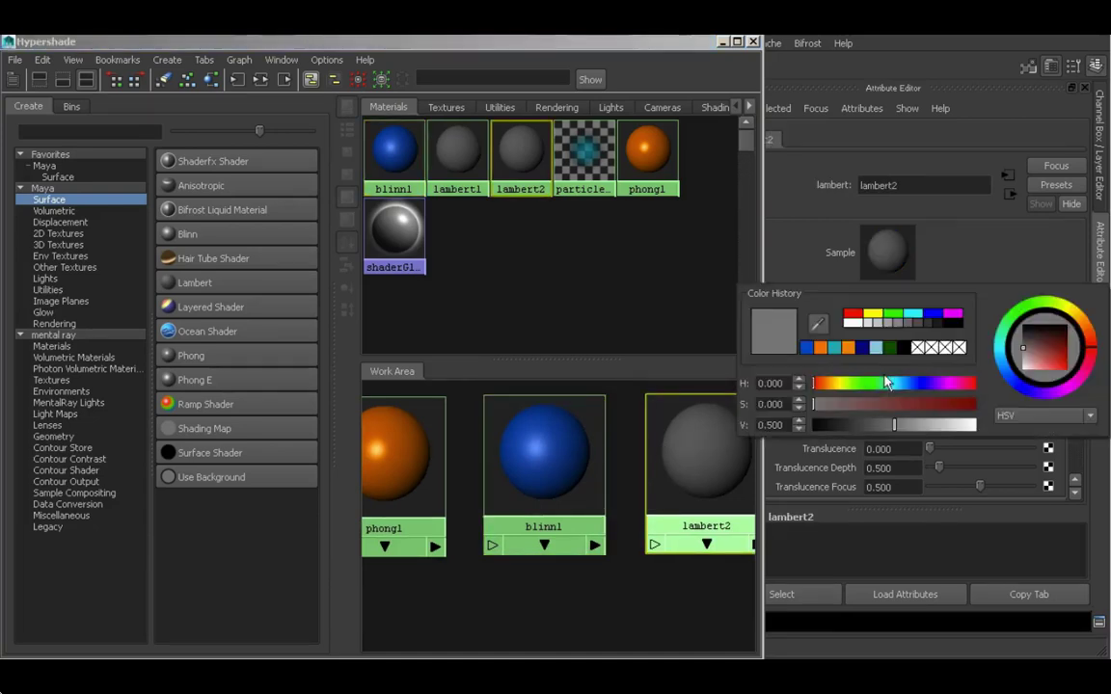
drag(873, 387, 861, 384)
drag(1023, 342, 1058, 369)
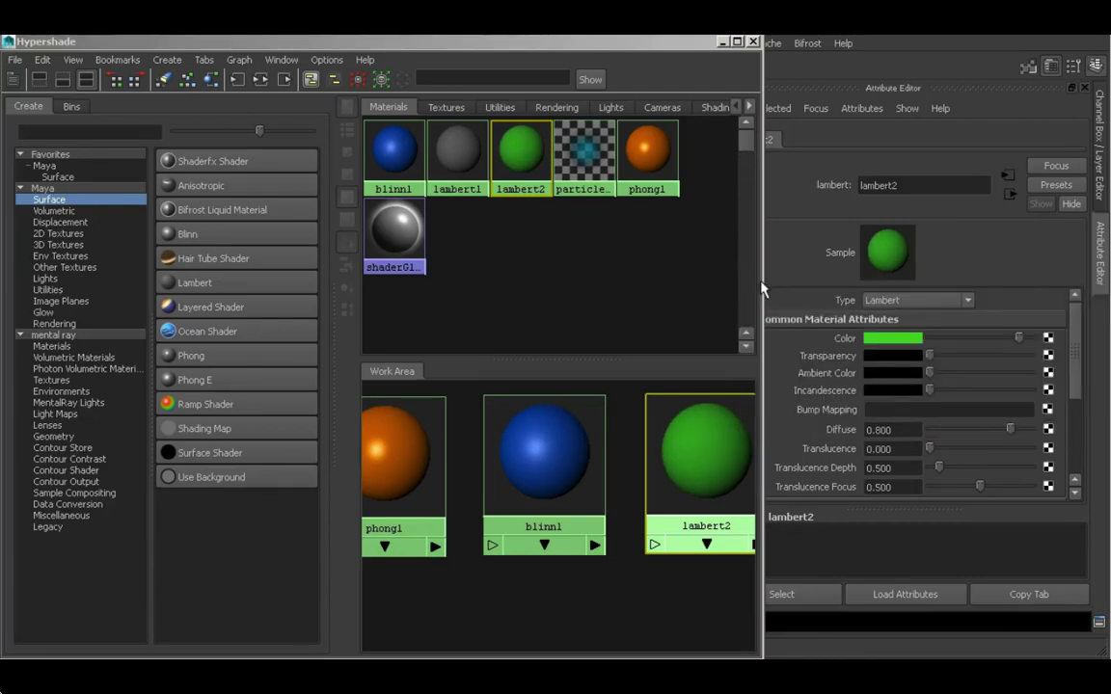
Widen the Hypershade window to the full screen width and center the three material swatches in the Work Area
drag(763, 288, 1106, 310)
alt+middle_drag(625, 431, 777, 441)
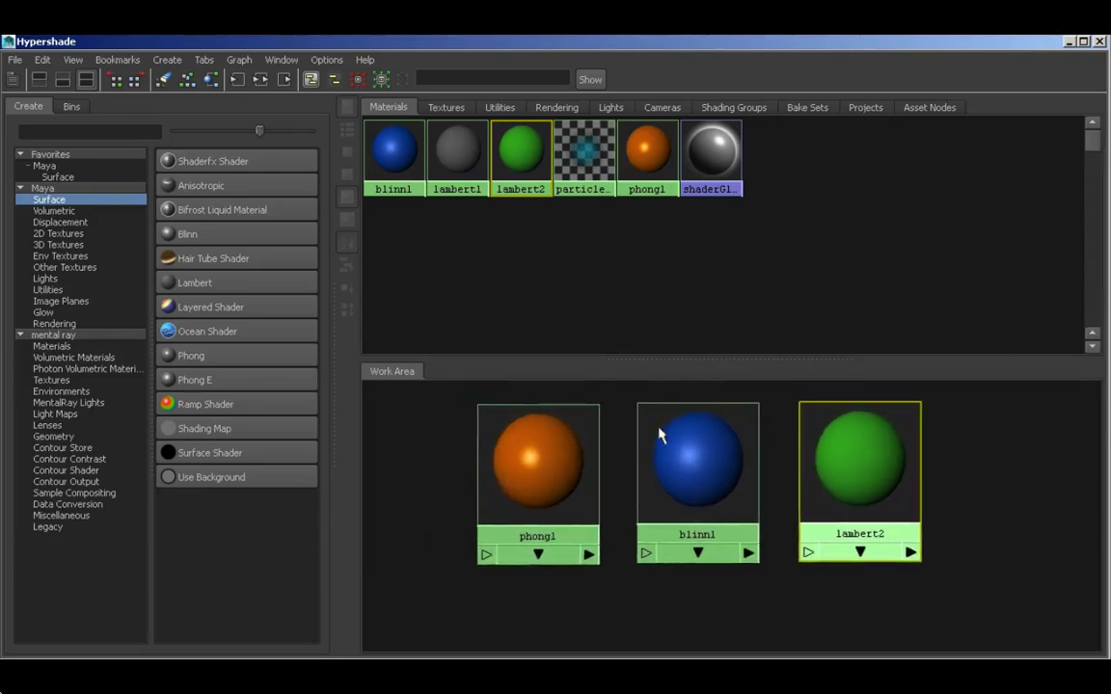
alt+middle_drag(658, 429, 698, 430)
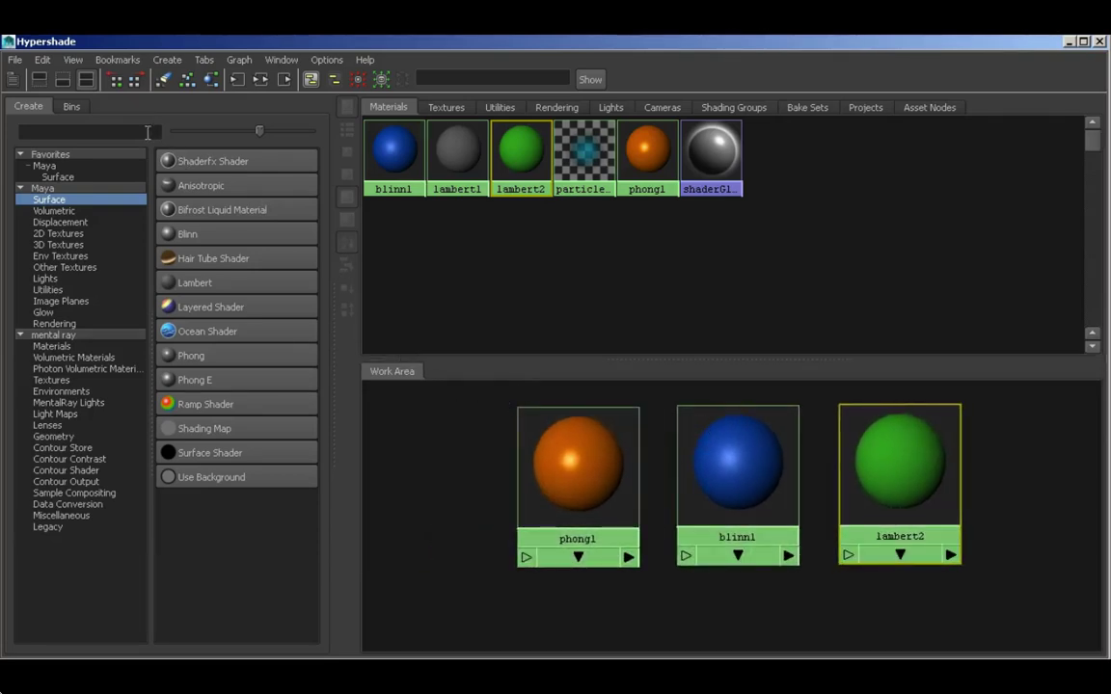
Show the bins list and create a bin named orangeMaterials from the selected phong1 material
click(75, 108)
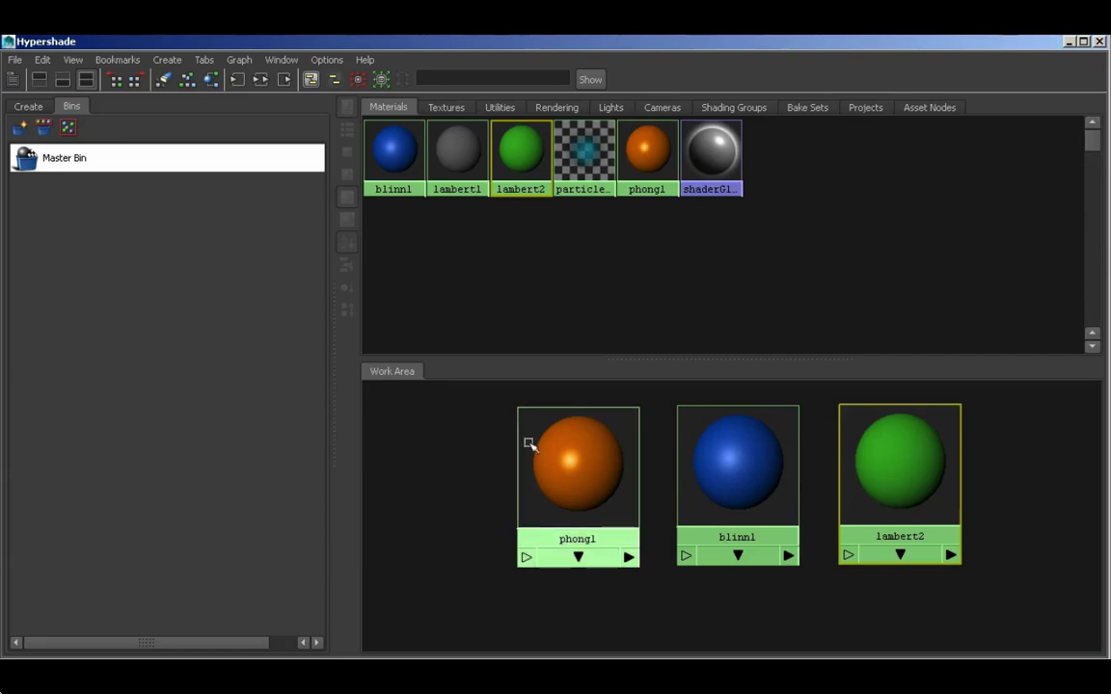
click(588, 479)
mouse_move(577, 465)
mouse_down()
mouse_move(537, 462)
mouse_move(560, 461)
mouse_up()
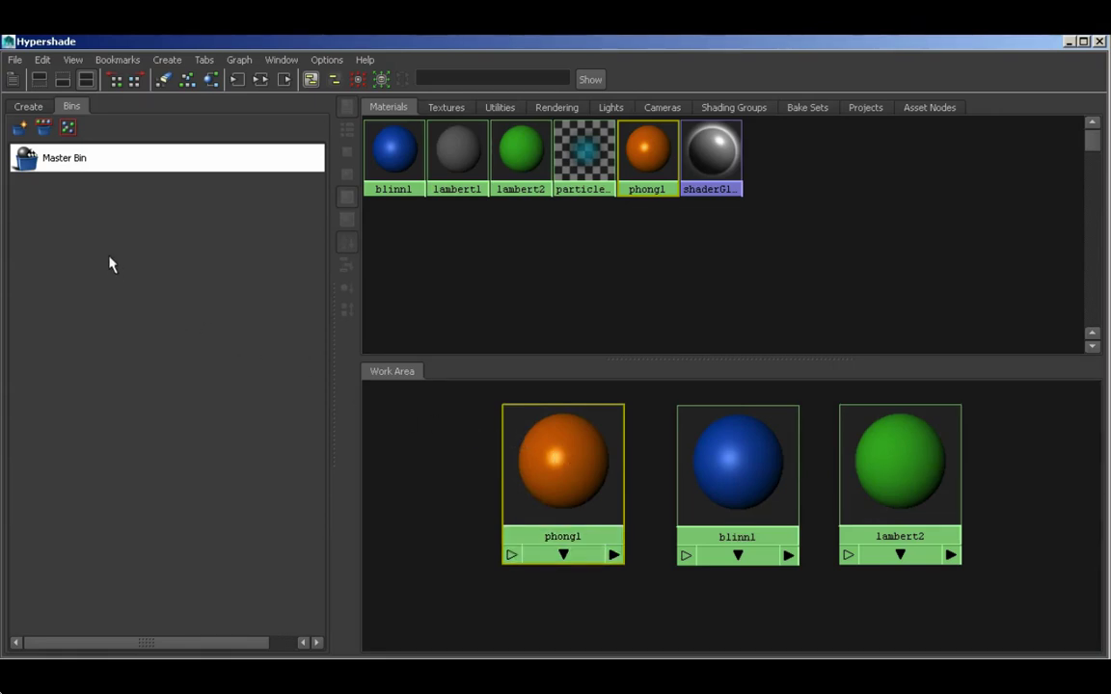
click(43, 129)
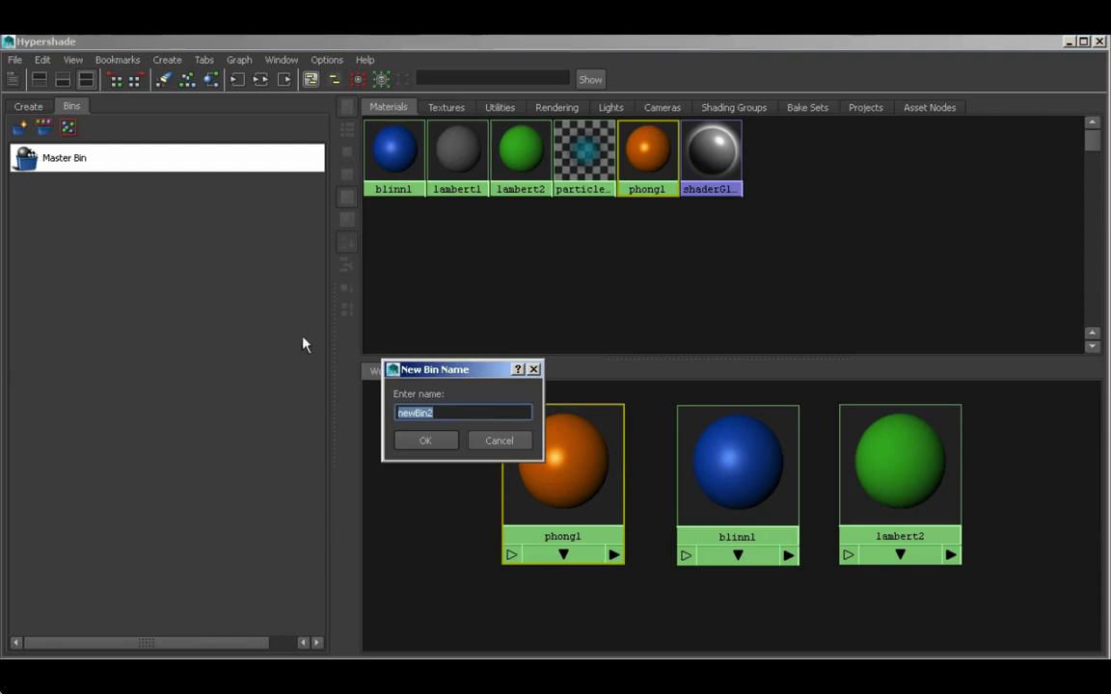
drag(431, 366, 339, 387)
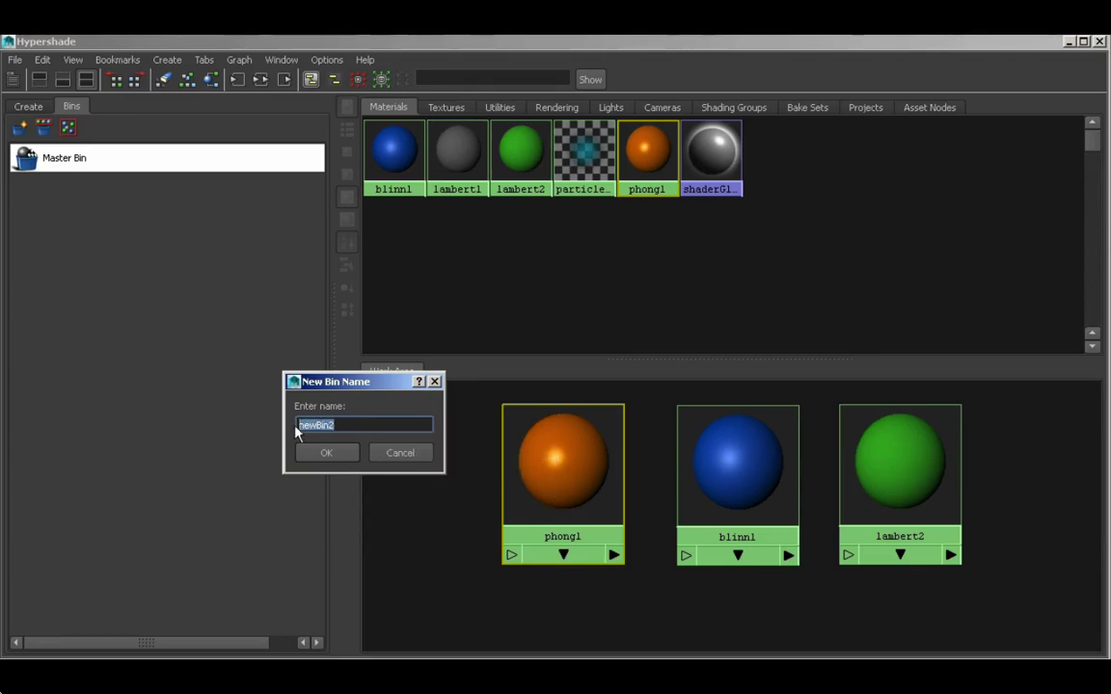
text(orangeMaterial)
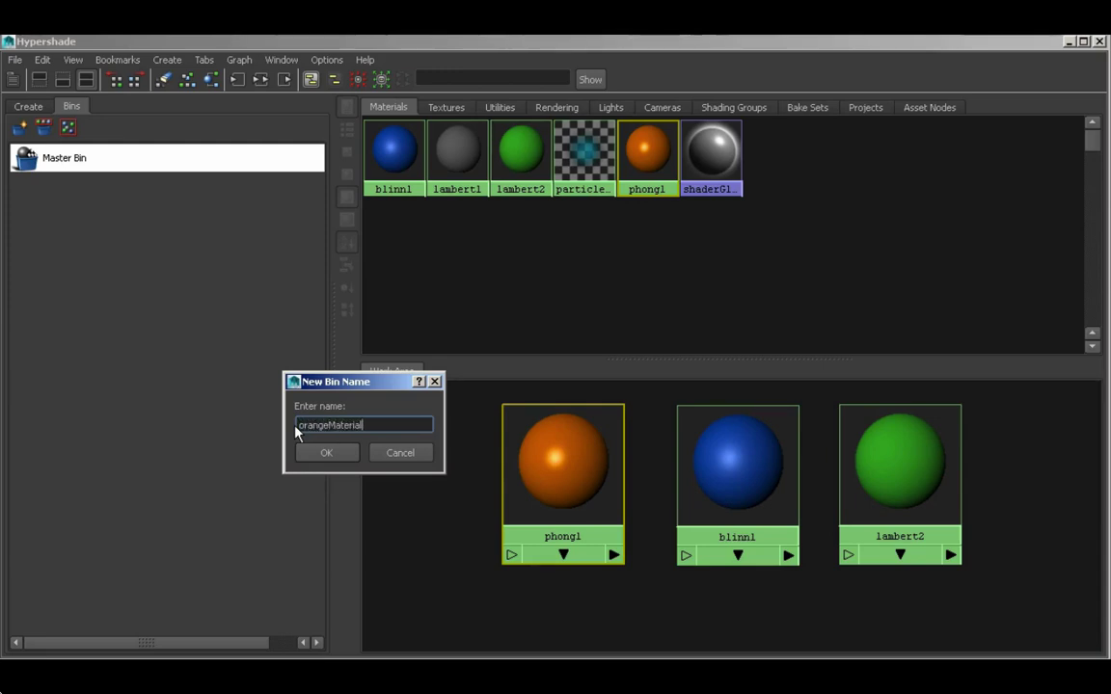
text(s)
click(340, 453)
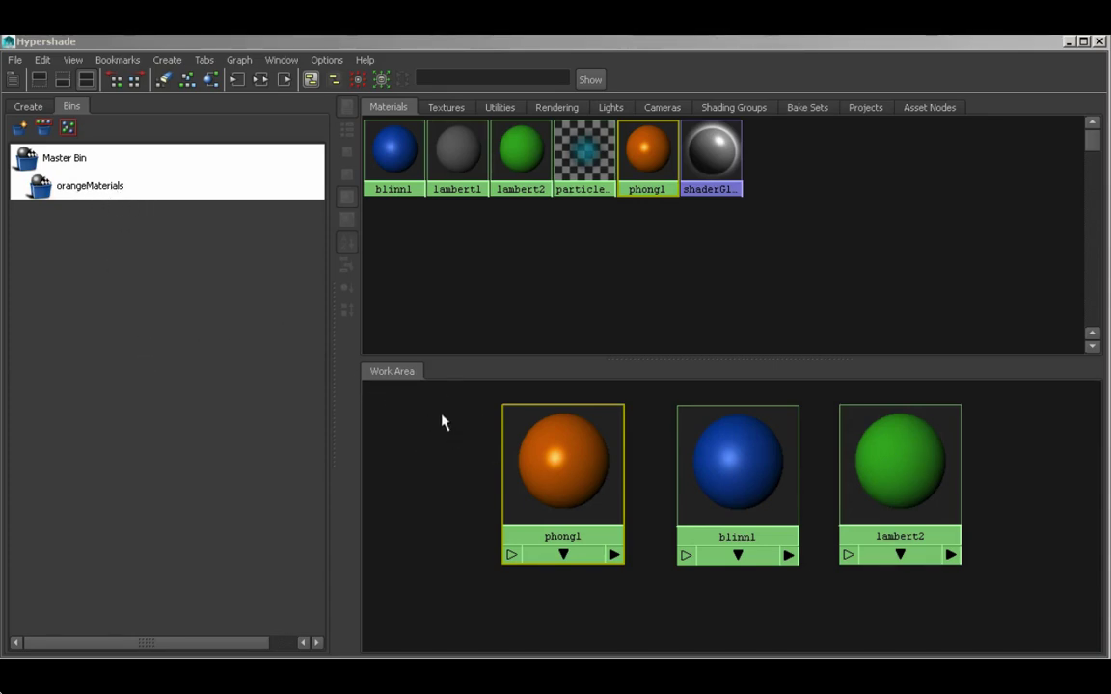
Deselect all materials and create an empty bin named blueMaterials
click(421, 434)
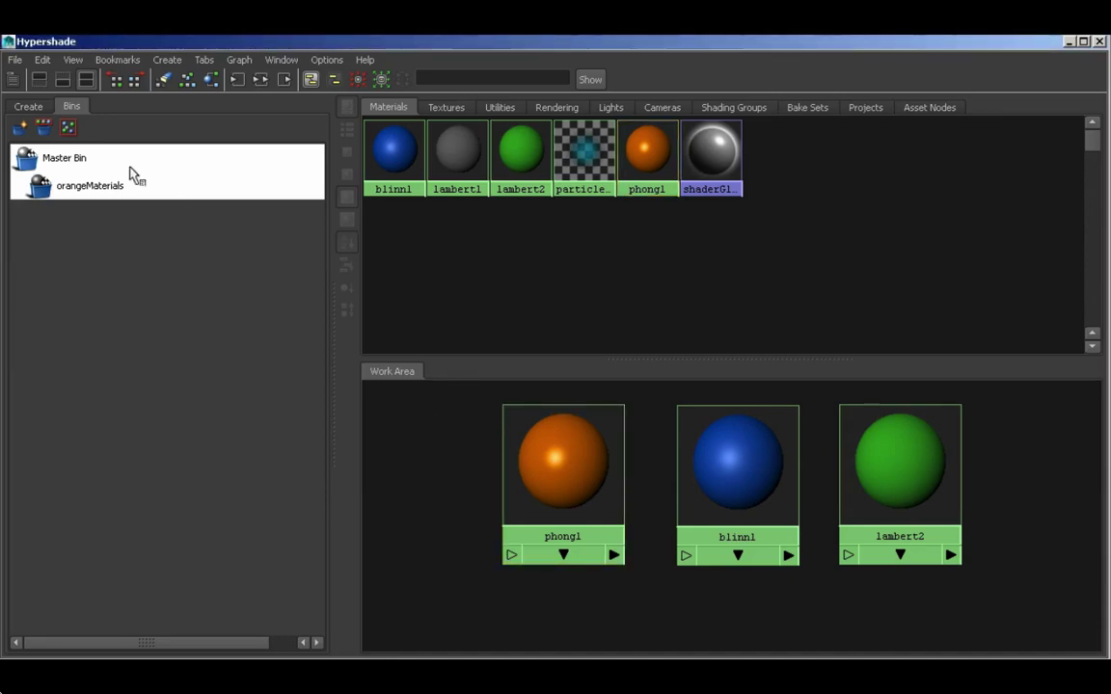
click(20, 129)
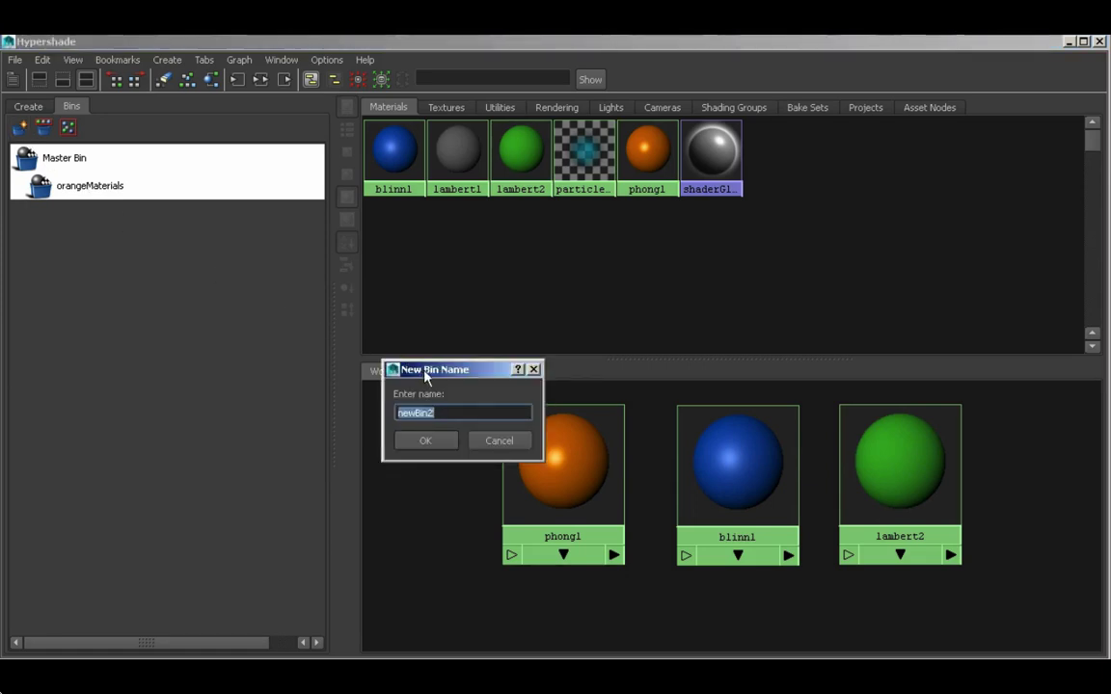
drag(433, 372, 312, 355)
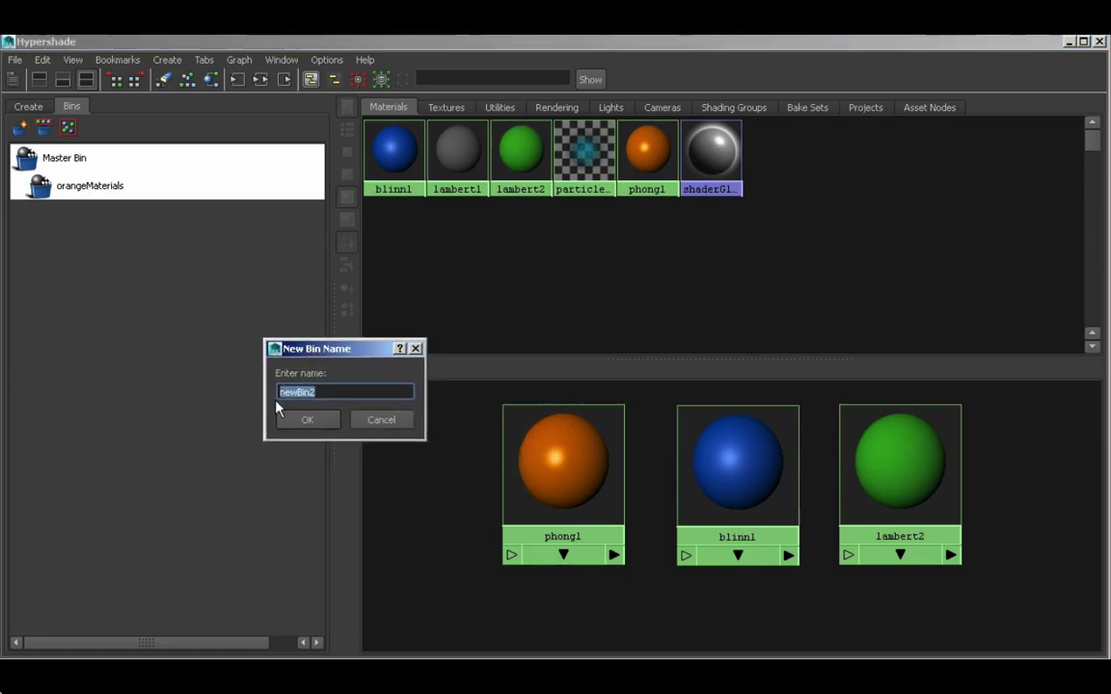
text(blueMaterials)
key(Return)
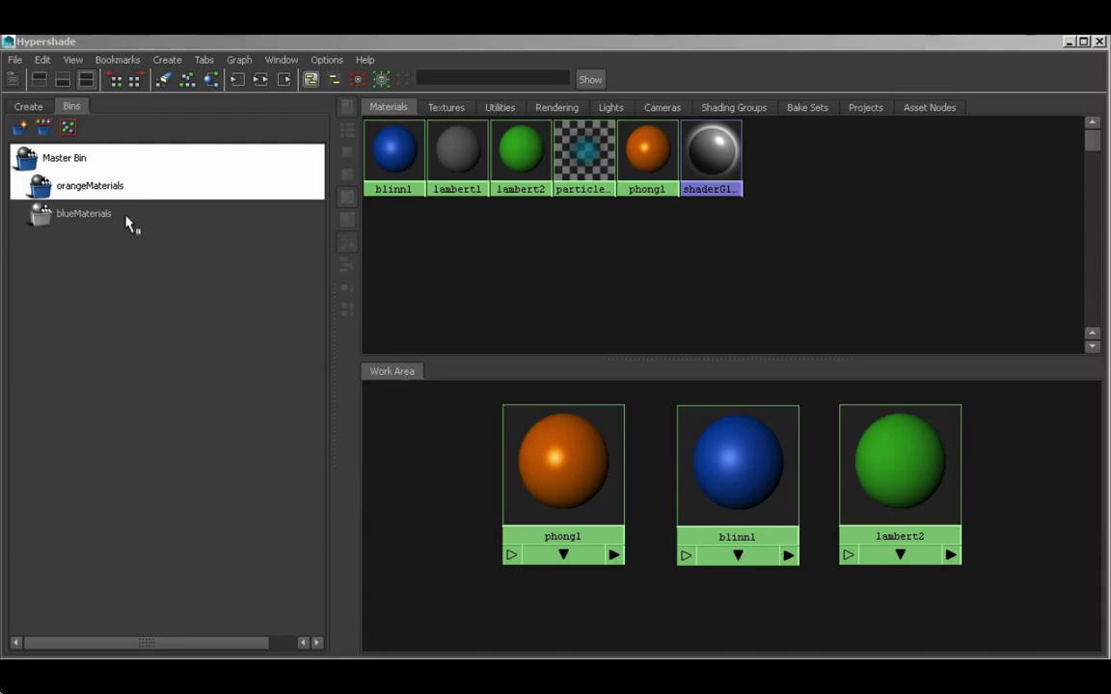
Add the blinn1 material from the Work Area to the blueMaterials bin
click(726, 471)
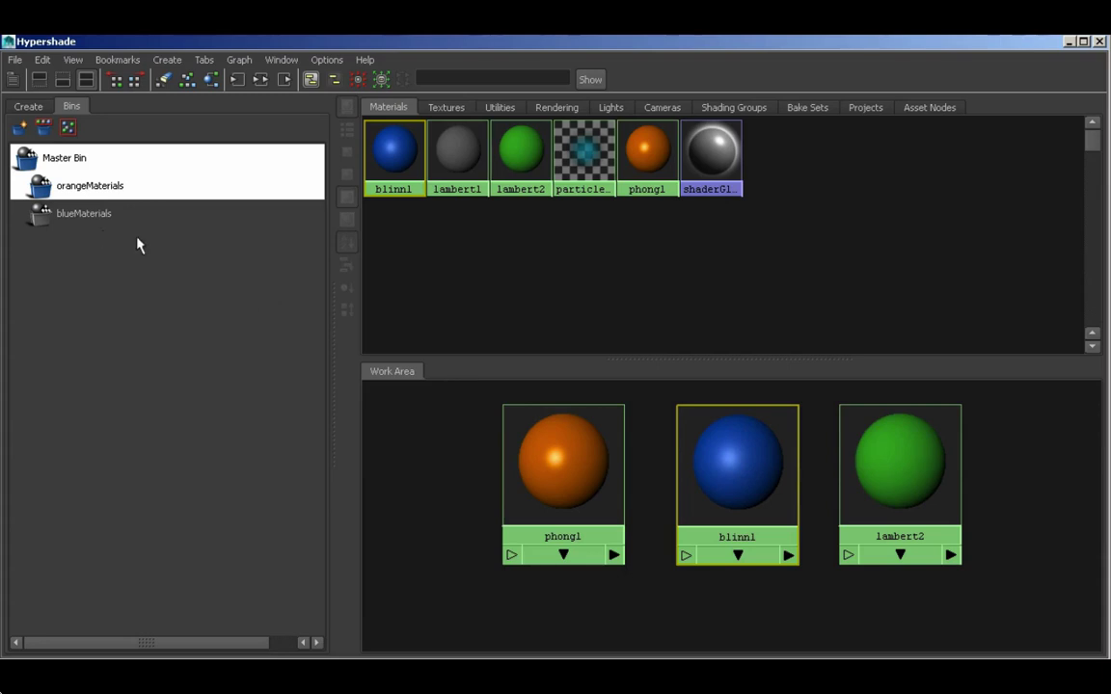
middle_drag(720, 444, 726, 448)
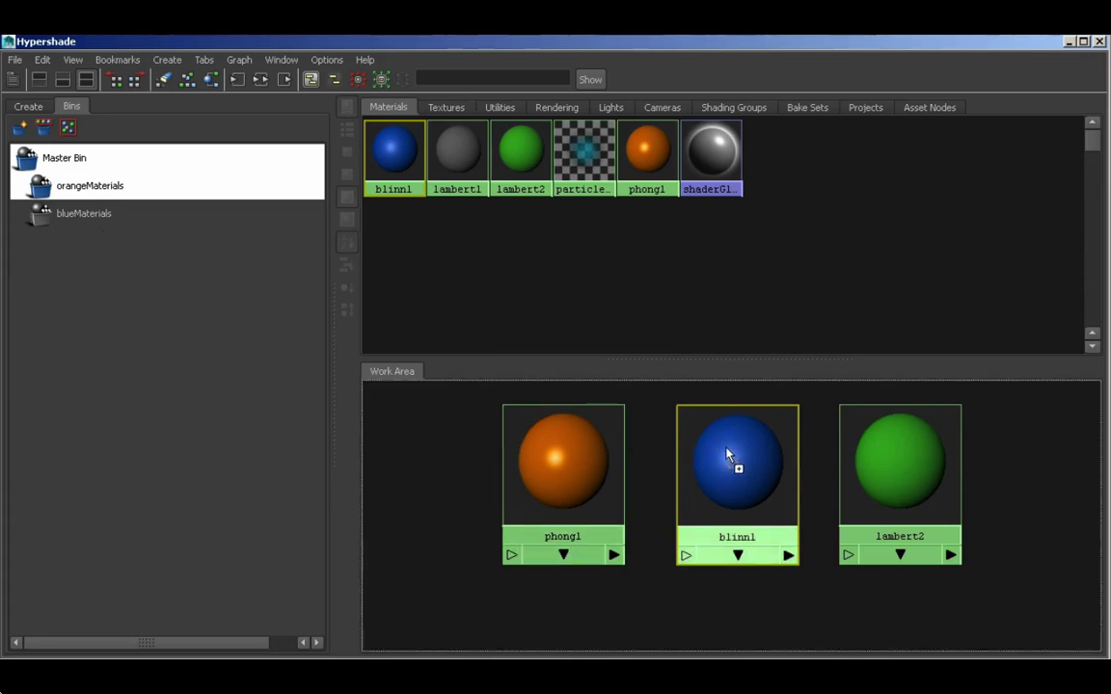
middle_drag(584, 441, 105, 223)
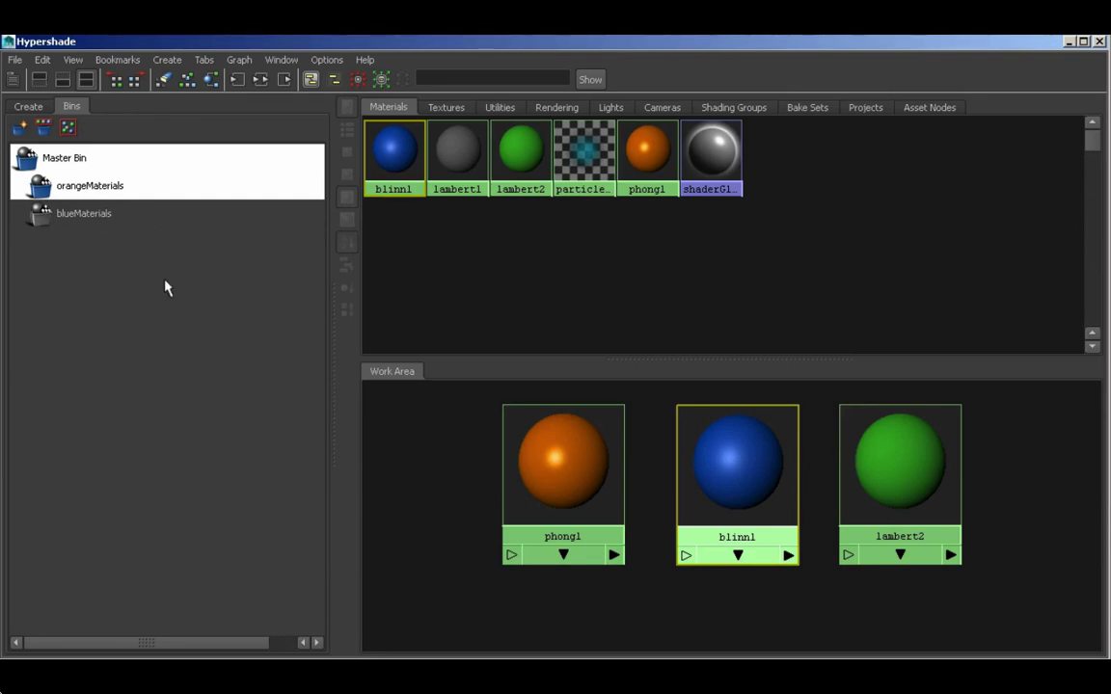
Examine the contents of the orangeMaterials and blueMaterials bins, ending with orangeMaterials shown
click(121, 193)
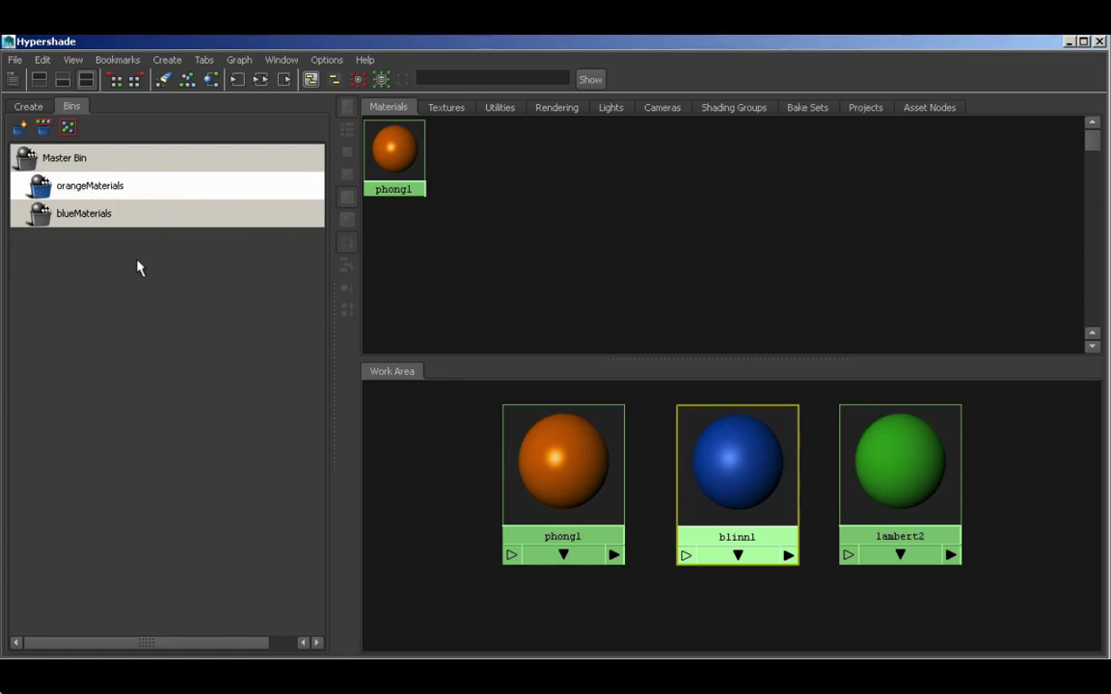
click(100, 214)
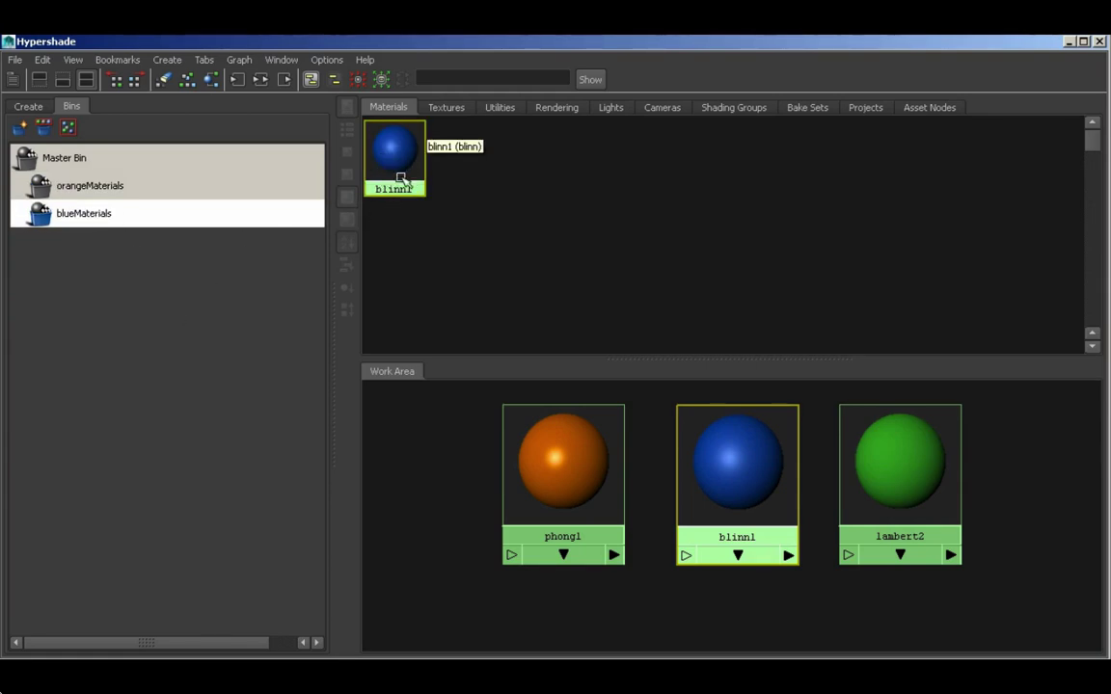
click(121, 185)
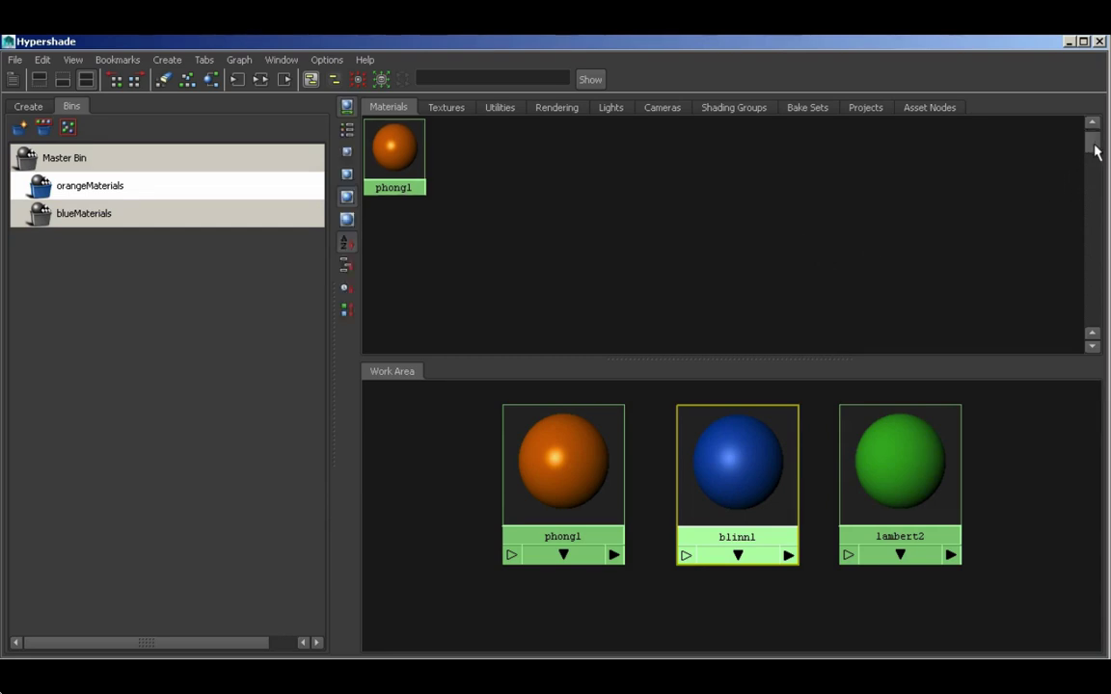
mouse_move(1093, 155)
mouse_down()
mouse_move(1101, 258)
mouse_move(1090, 142)
mouse_up()
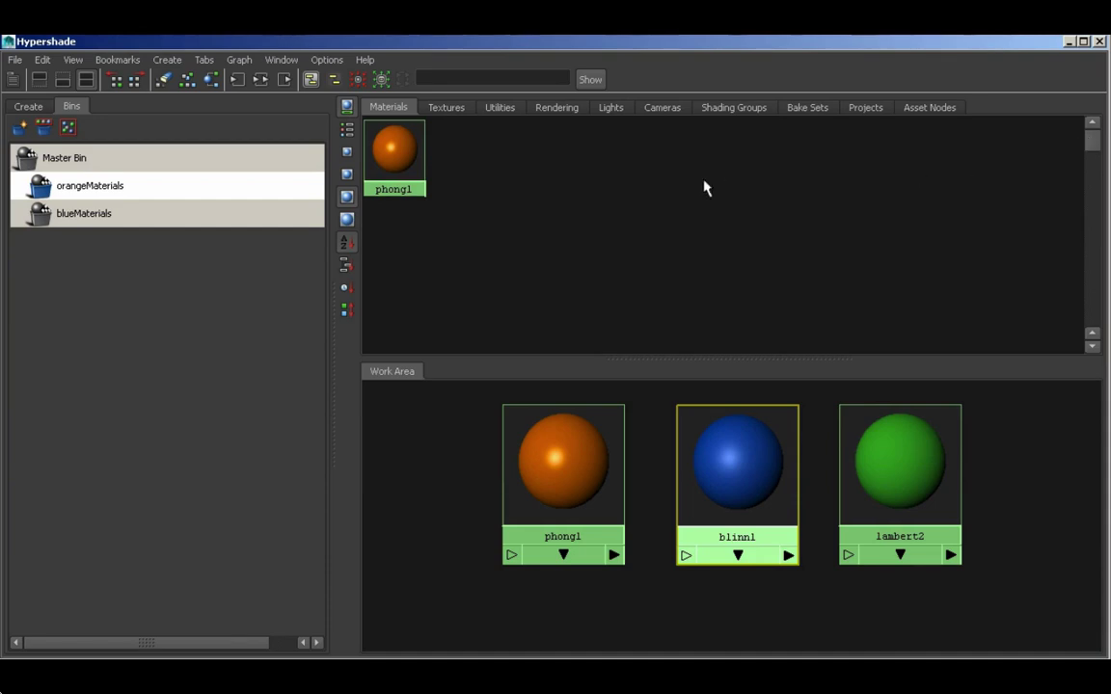